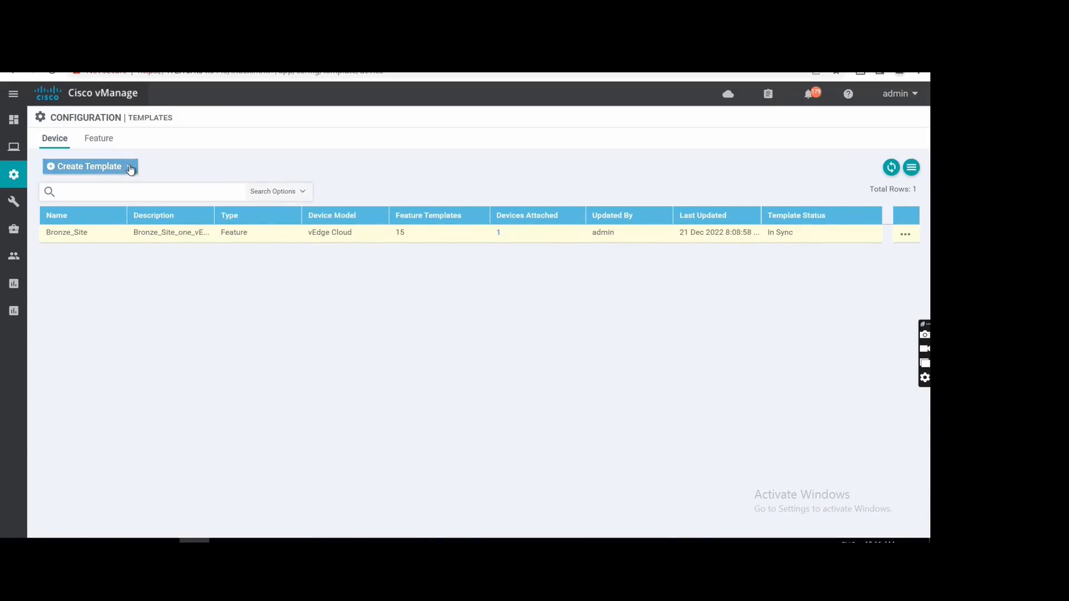
Start a new device template from feature templates and choose vSmart as the device model.
click(130, 168)
click(102, 190)
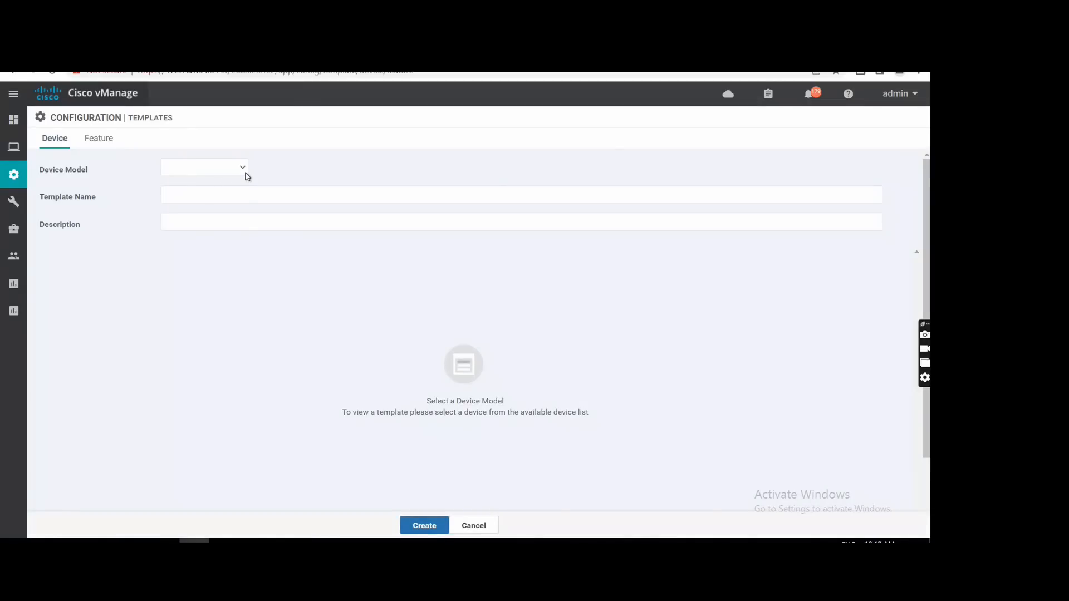
click(247, 176)
drag(245, 253, 255, 325)
click(190, 359)
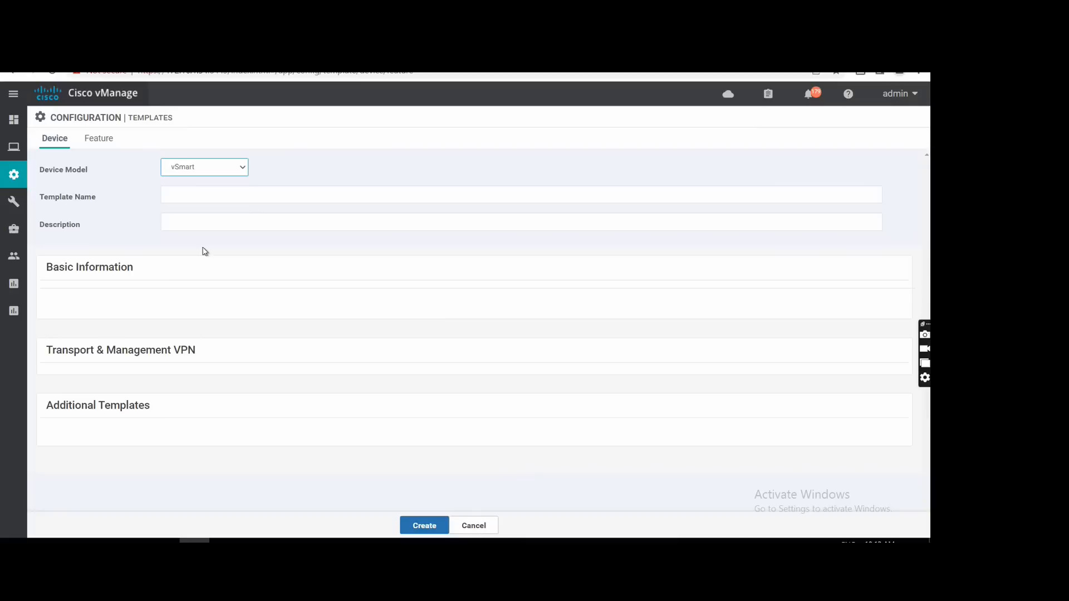
Enter vSmart_Termplate as both the name and the description of the device template.
click(195, 199)
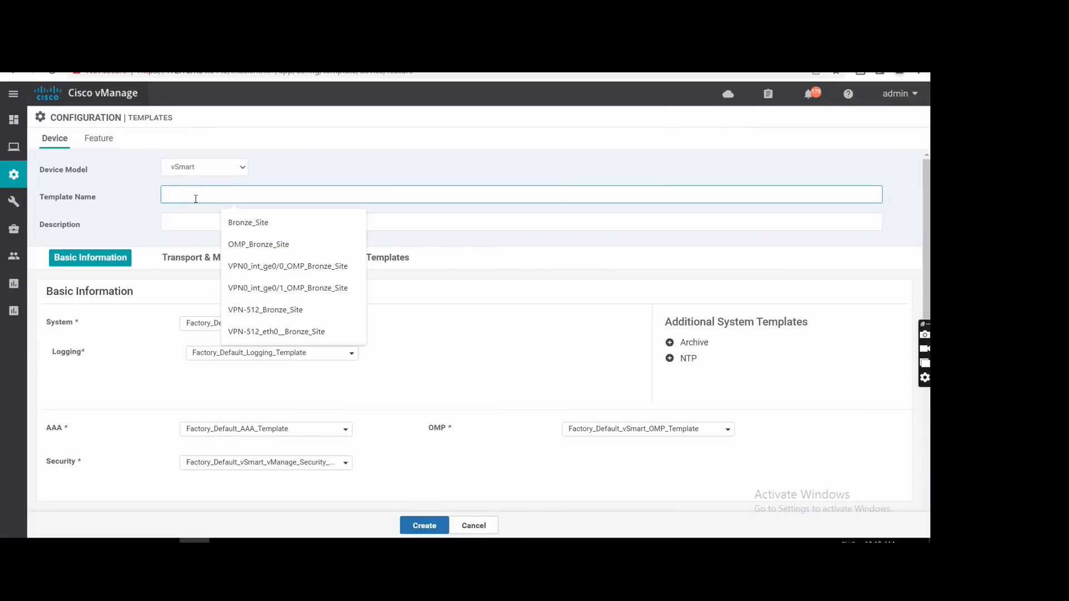
text(vSmar)
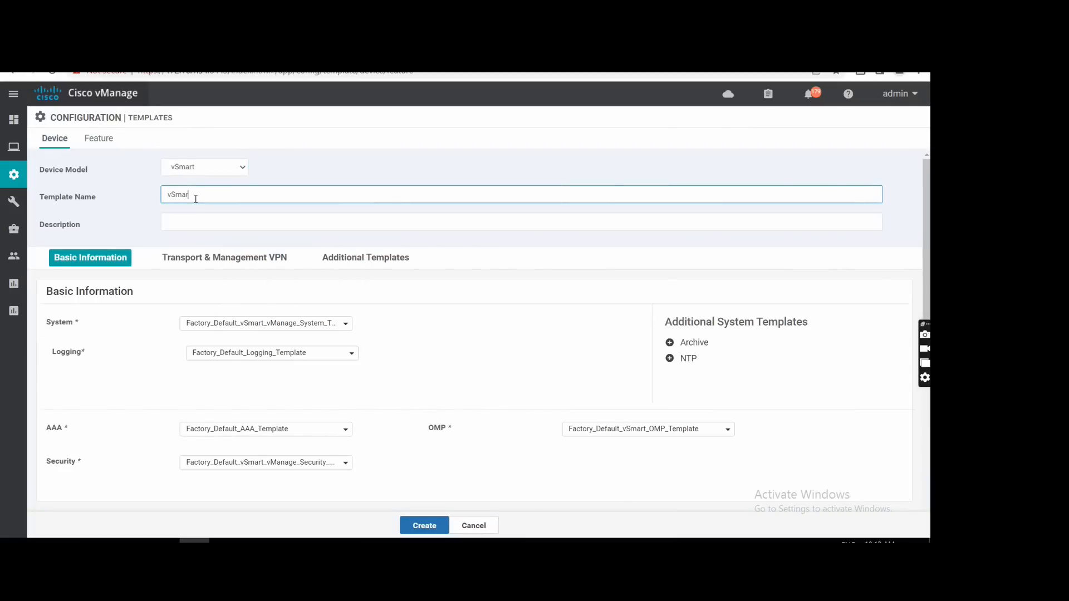
text(t_Termplate)
key(ctrl+a)
key(ctrl+c)
click(189, 222)
key(ctrl+v)
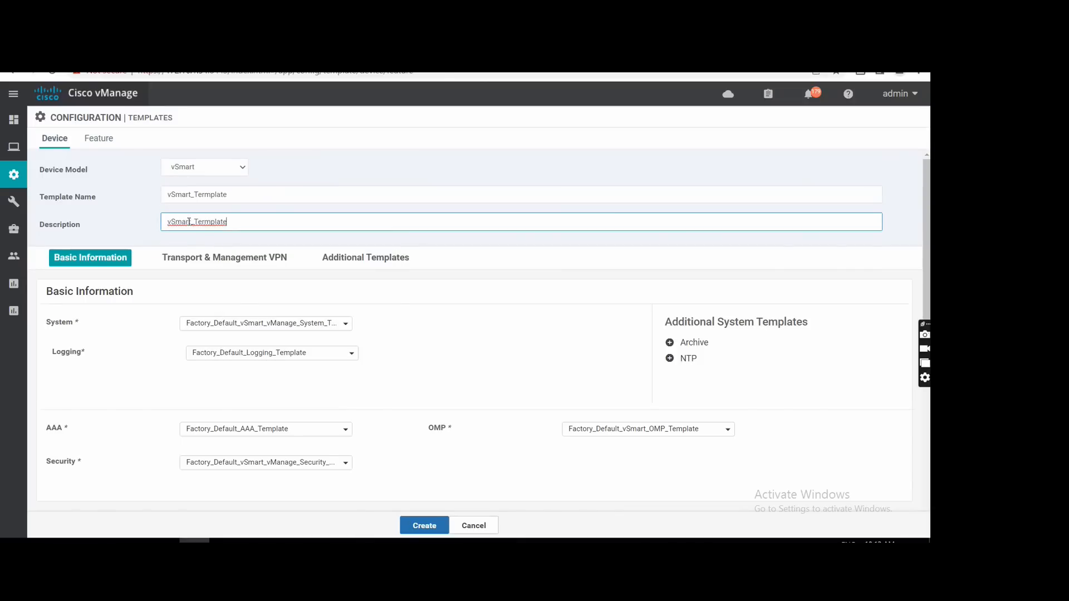
scroll(337, 305, down, 1)
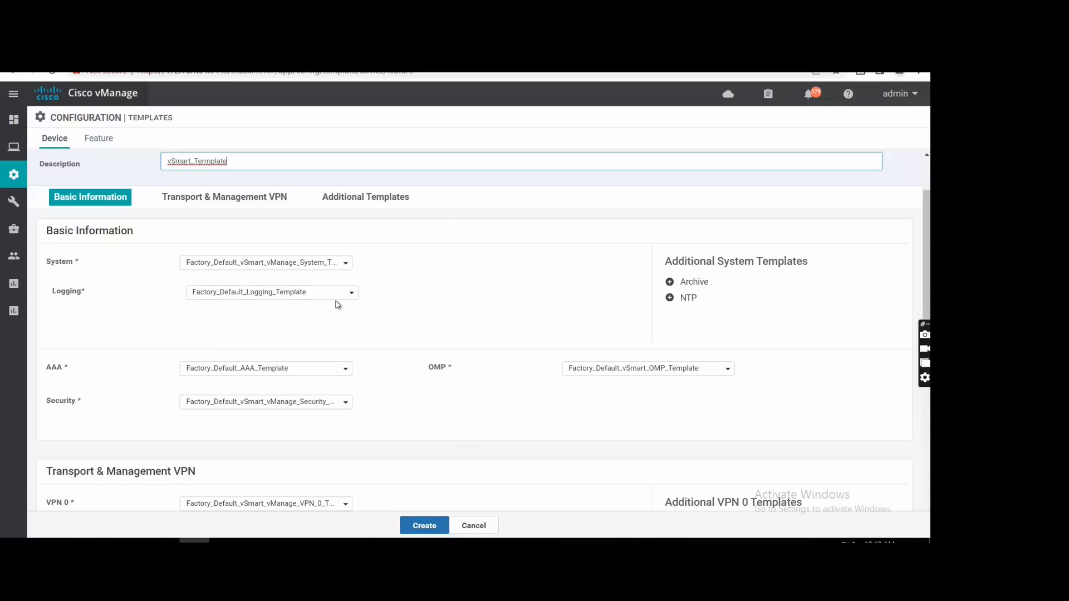
scroll(337, 304, down, 1)
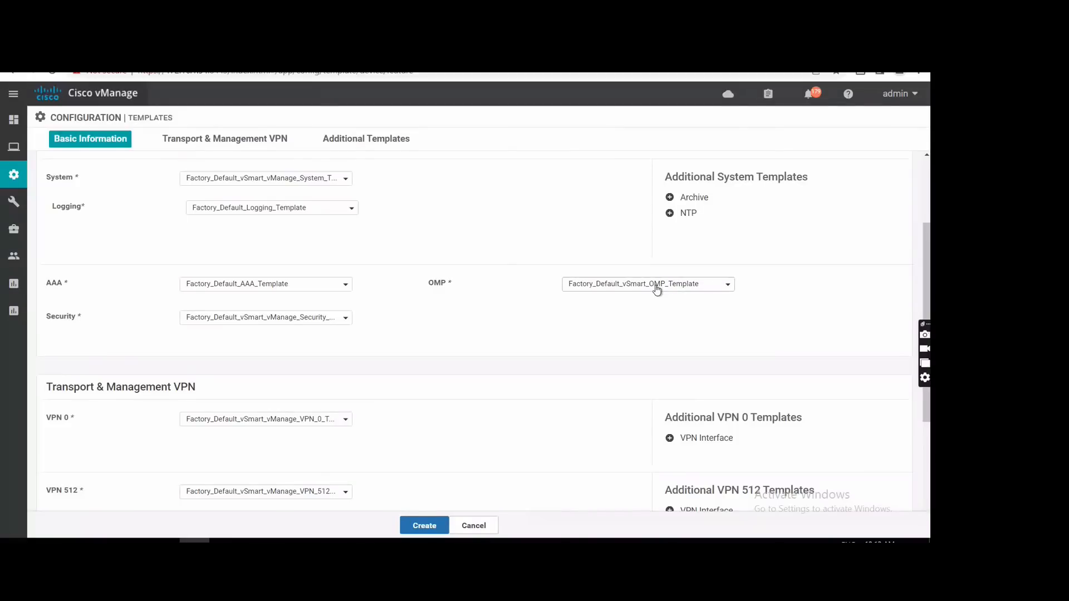
click(283, 213)
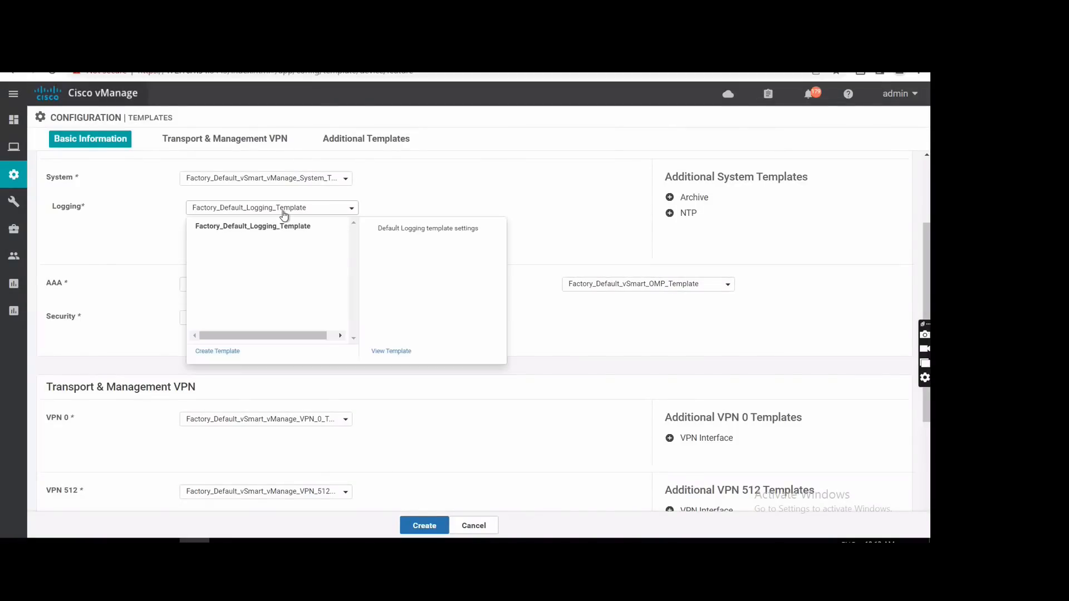
click(217, 351)
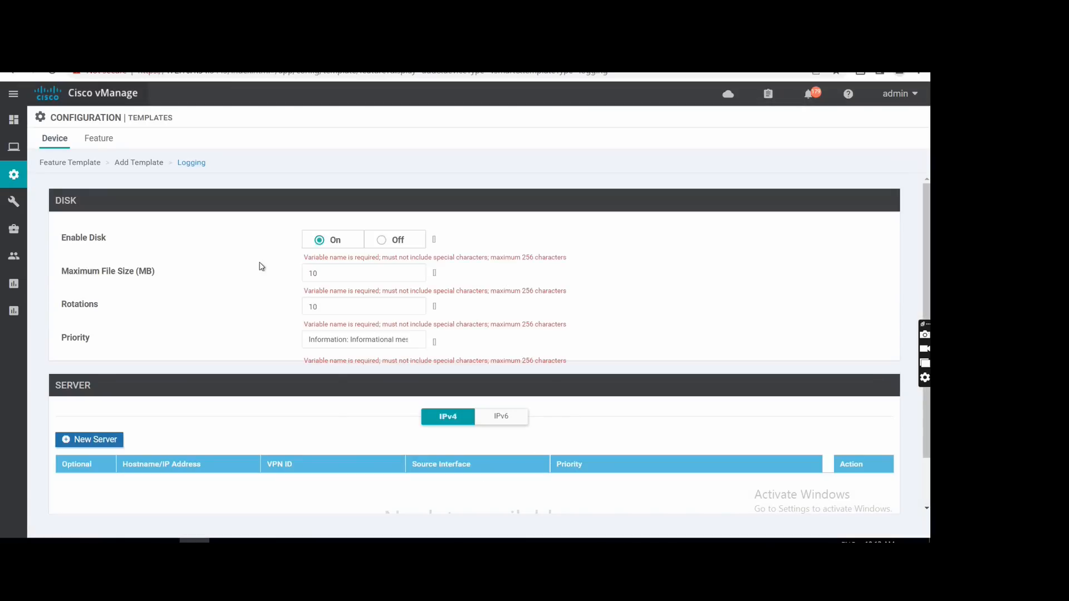
click(202, 220)
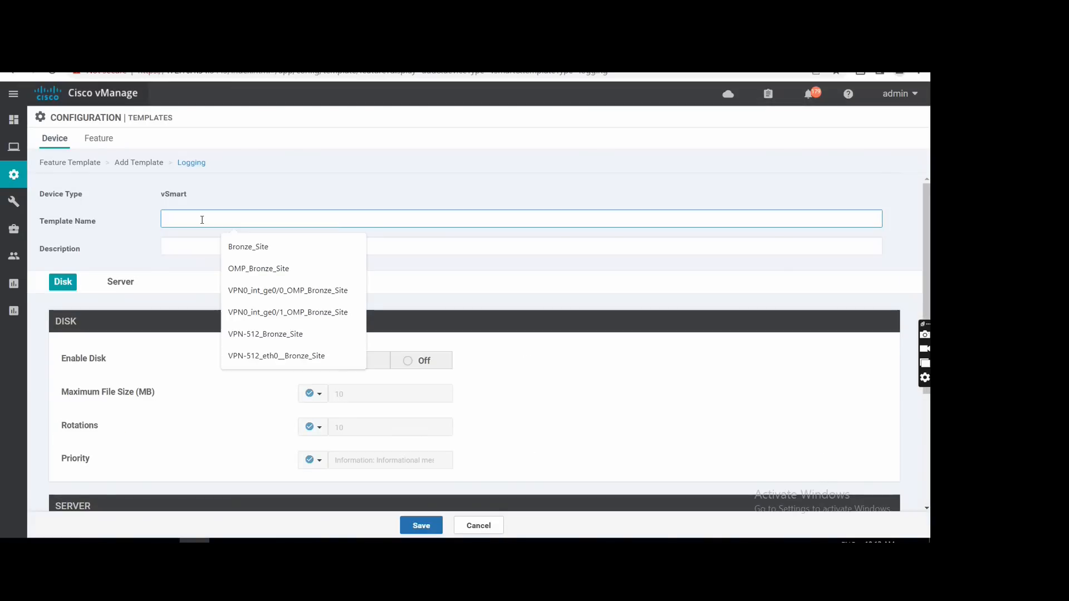
key(ctrl+v)
click(189, 250)
text(vSmart_Template)
scroll(261, 288, down, 3)
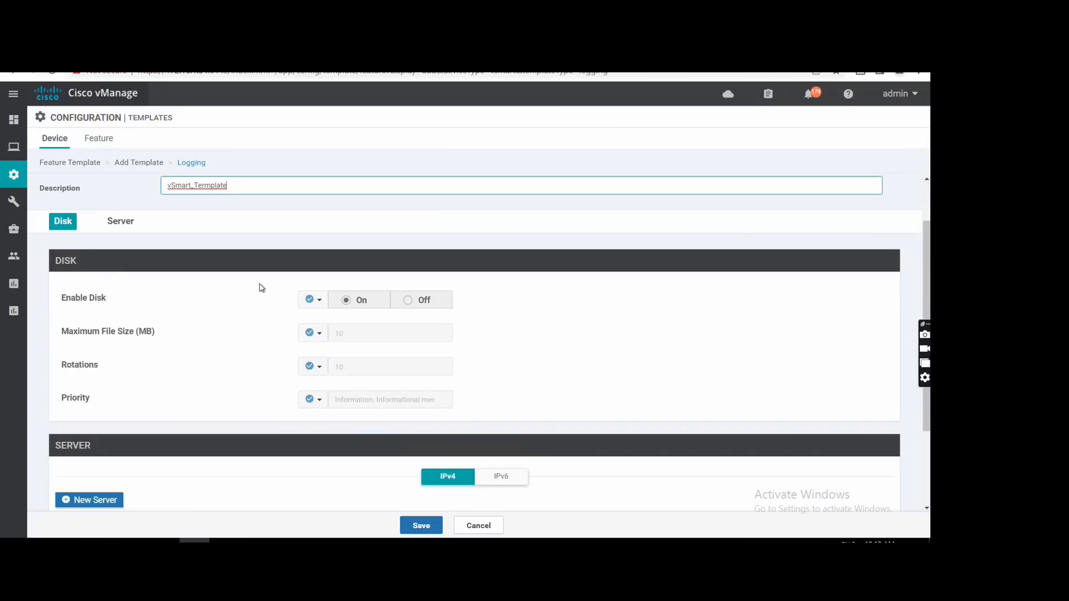
scroll(262, 288, down, 1)
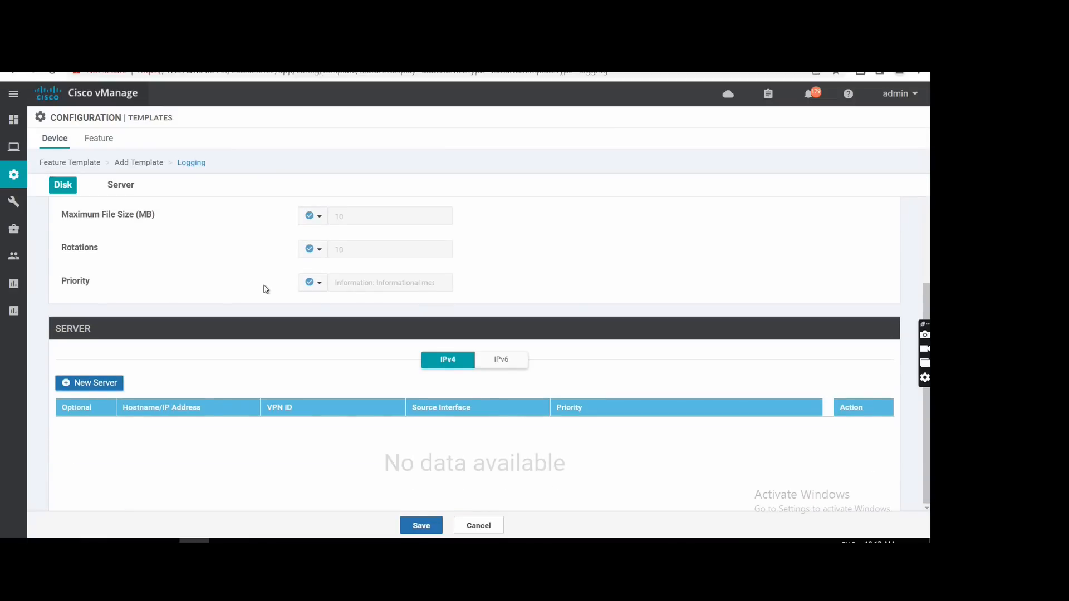
scroll(361, 347, up, 3)
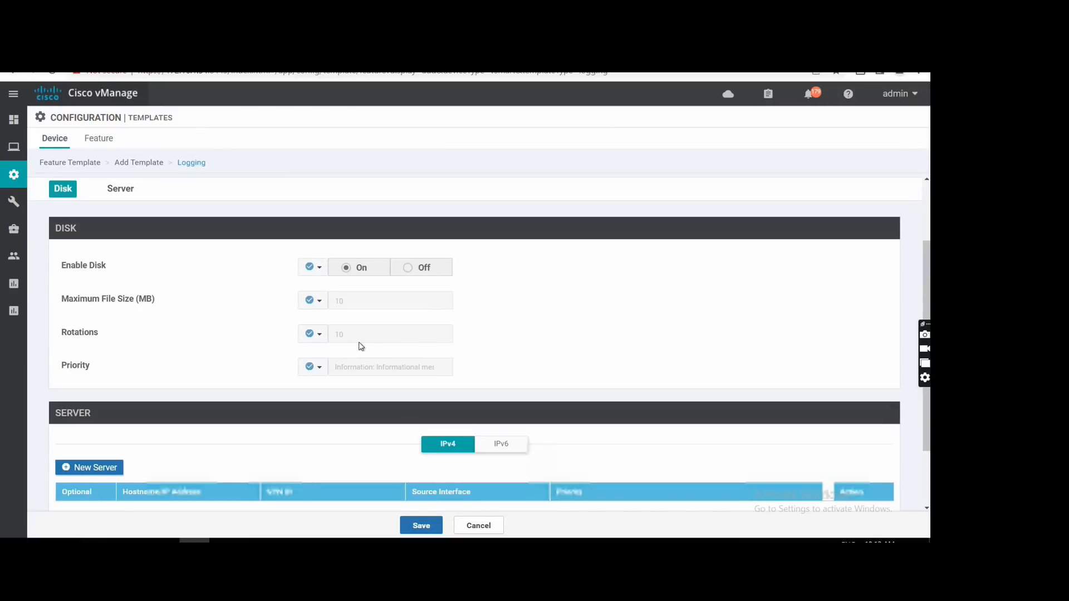
scroll(361, 347, down, 3)
scroll(361, 347, up, 3)
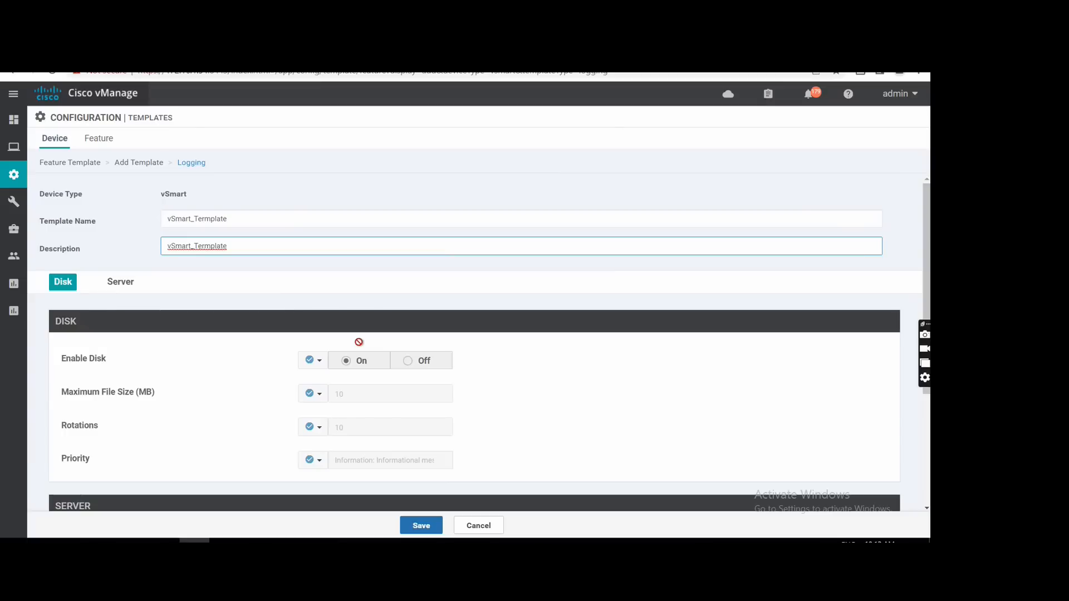
scroll(262, 296, down, 3)
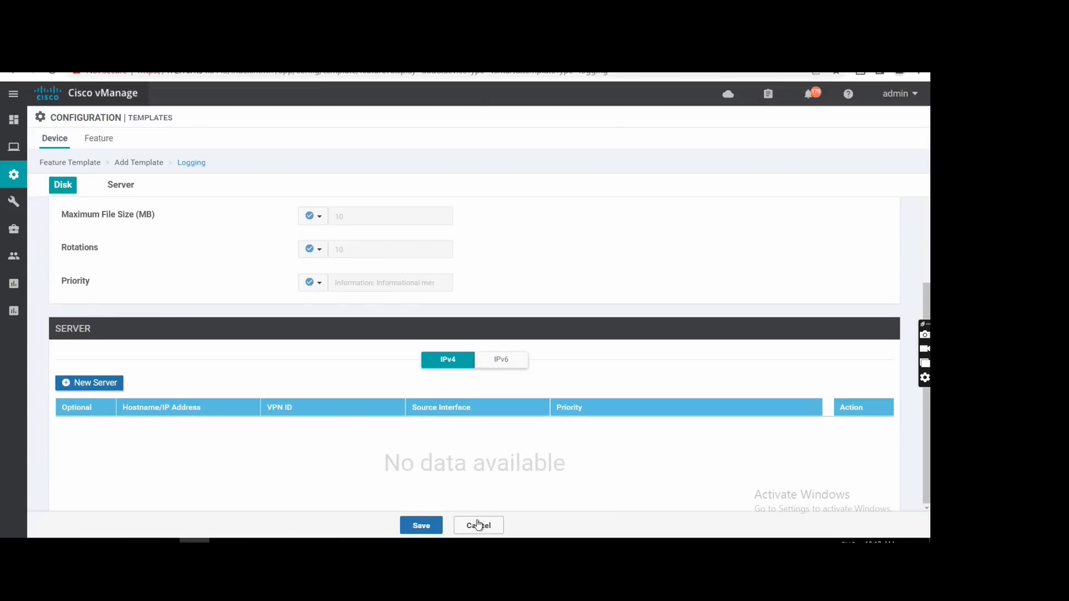
click(477, 524)
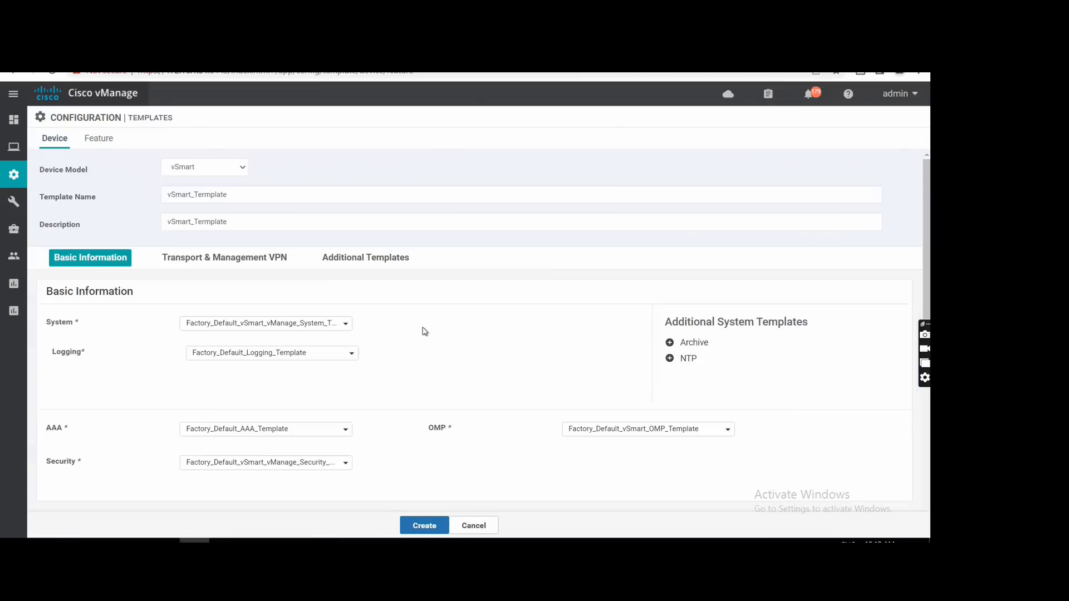
Start a new OMP feature template for vSmart, using OMP_vSmart_Termplate as both its name and description.
scroll(494, 375, down, 3)
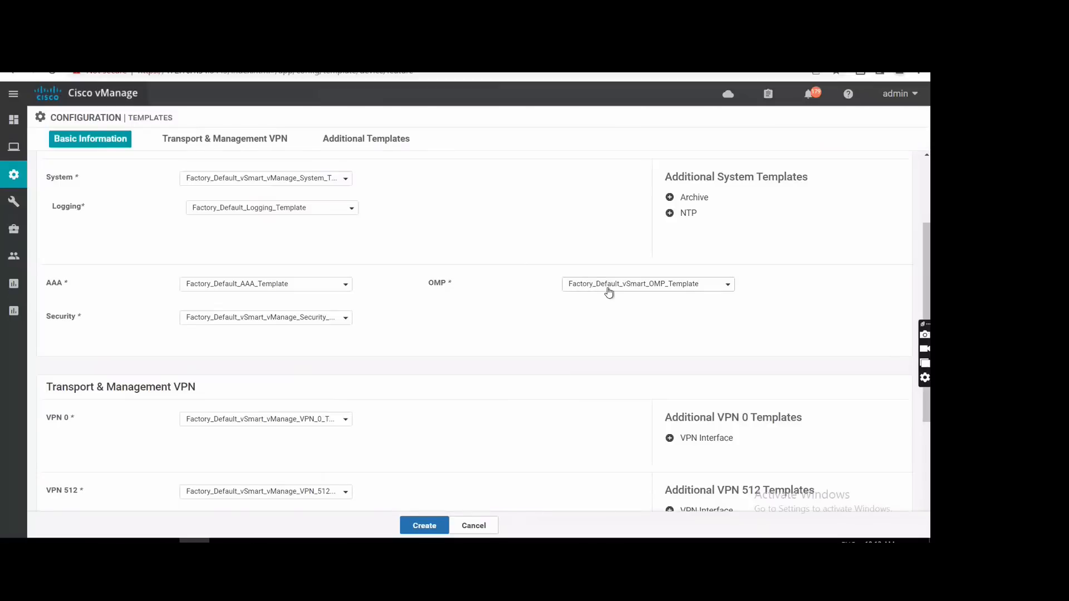
click(609, 288)
click(593, 428)
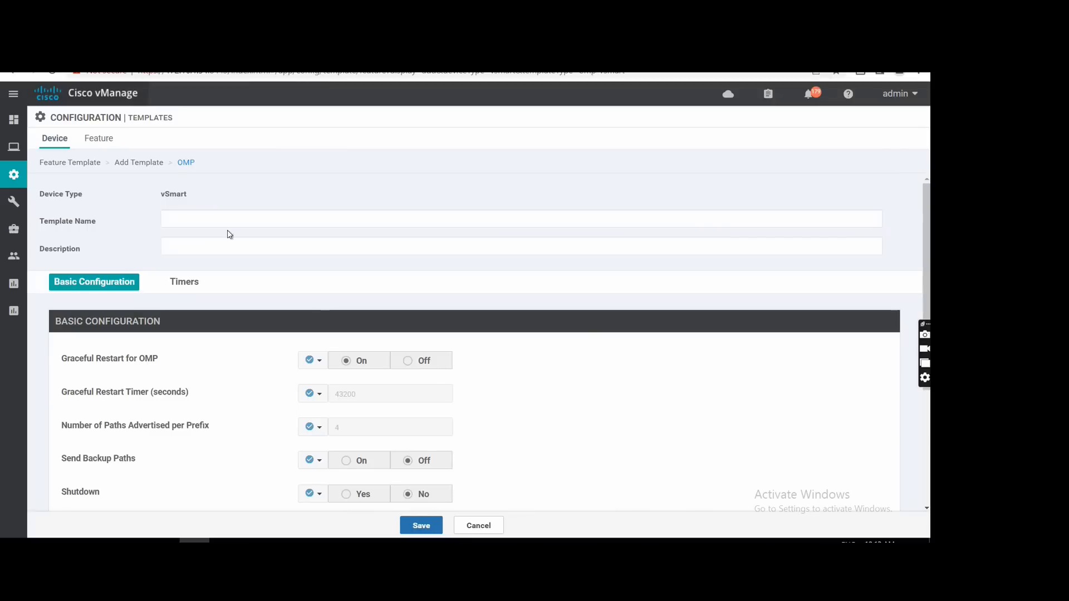
click(184, 216)
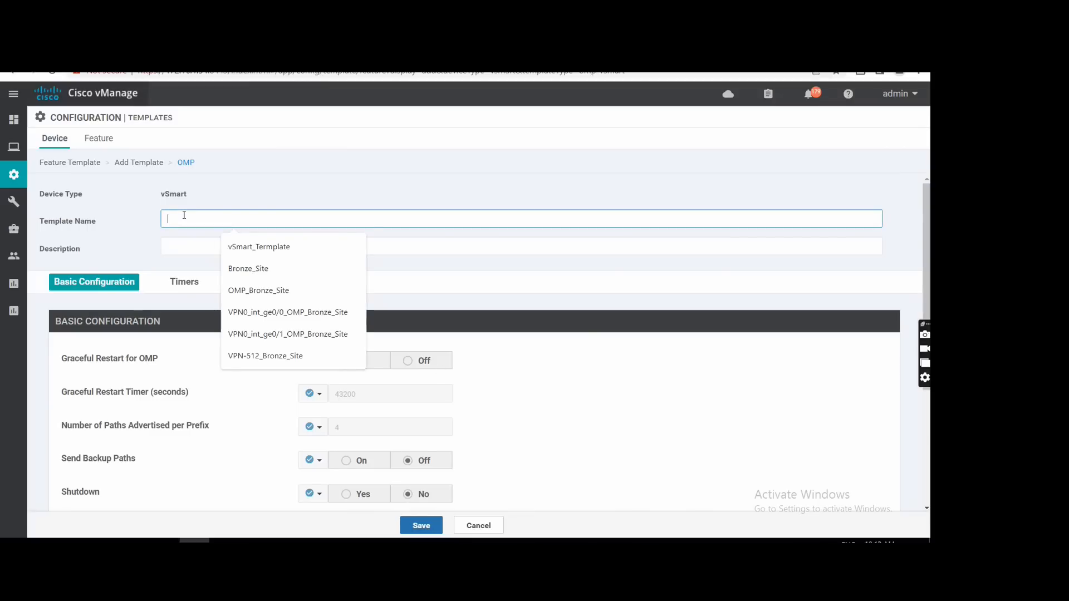
text(OMP_vSmart_Template)
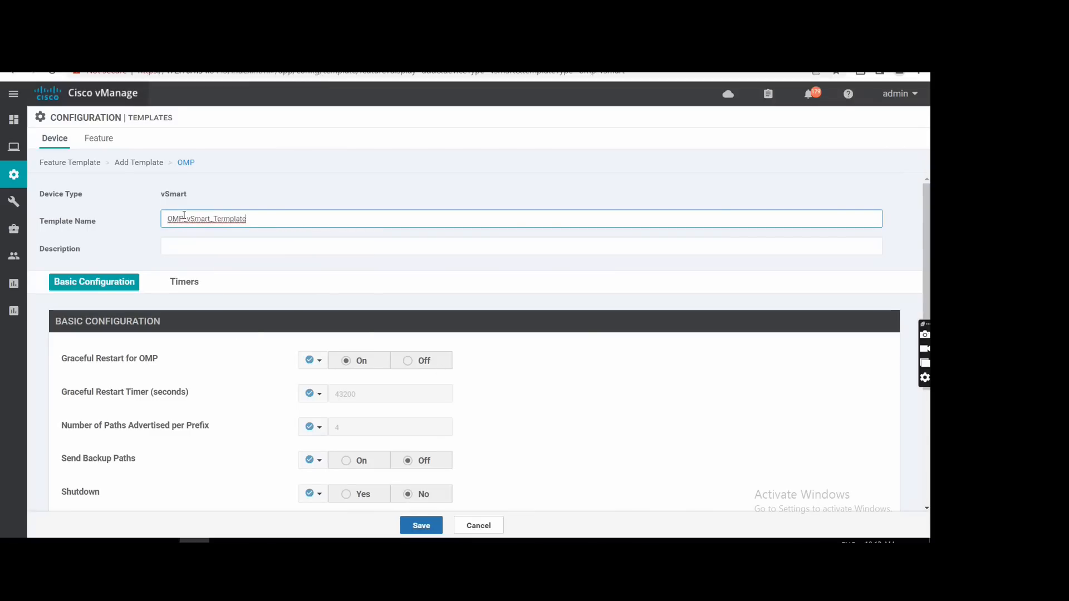
drag(246, 218, 129, 224)
key(ctrl+c)
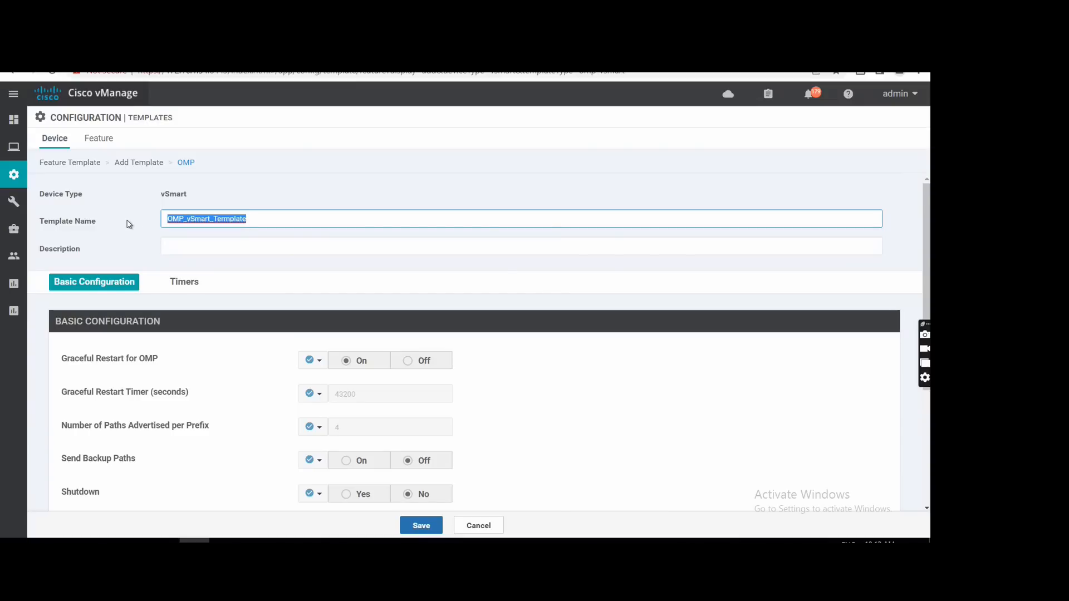
click(179, 254)
key(ctrl+v)
Review the OMP template's basic configuration and timers, save it with the default values, and leave the form.
scroll(490, 370, down, 1)
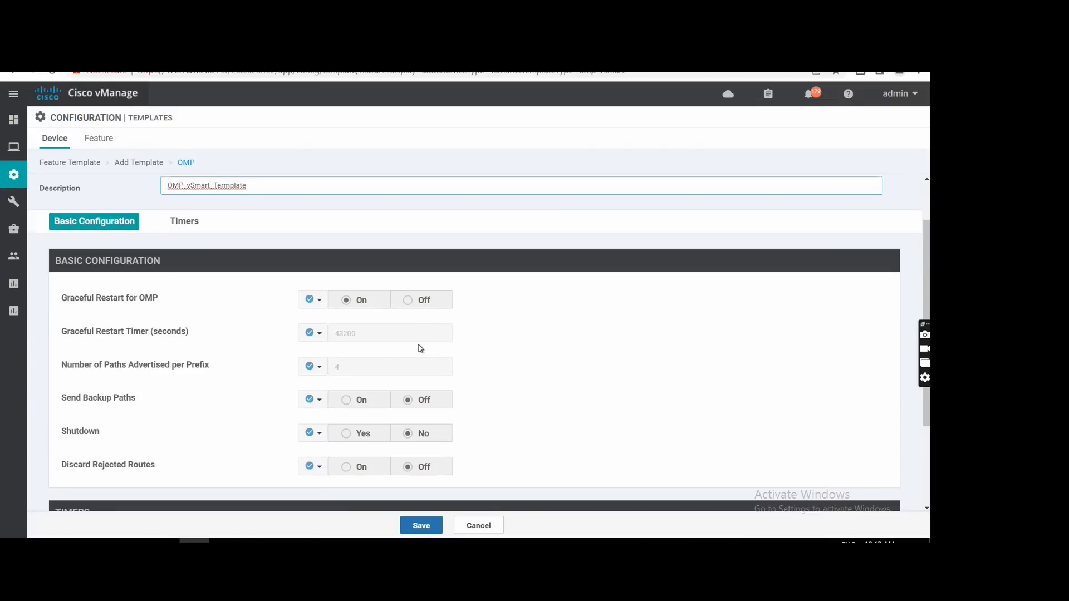
scroll(421, 348, down, 2)
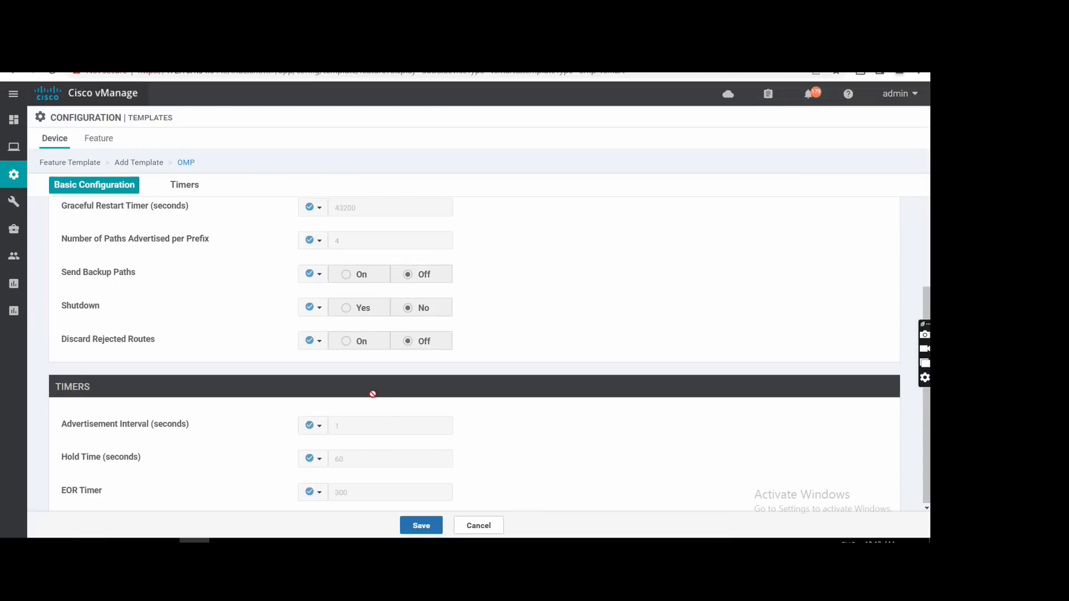
scroll(374, 397, up, 3)
click(195, 287)
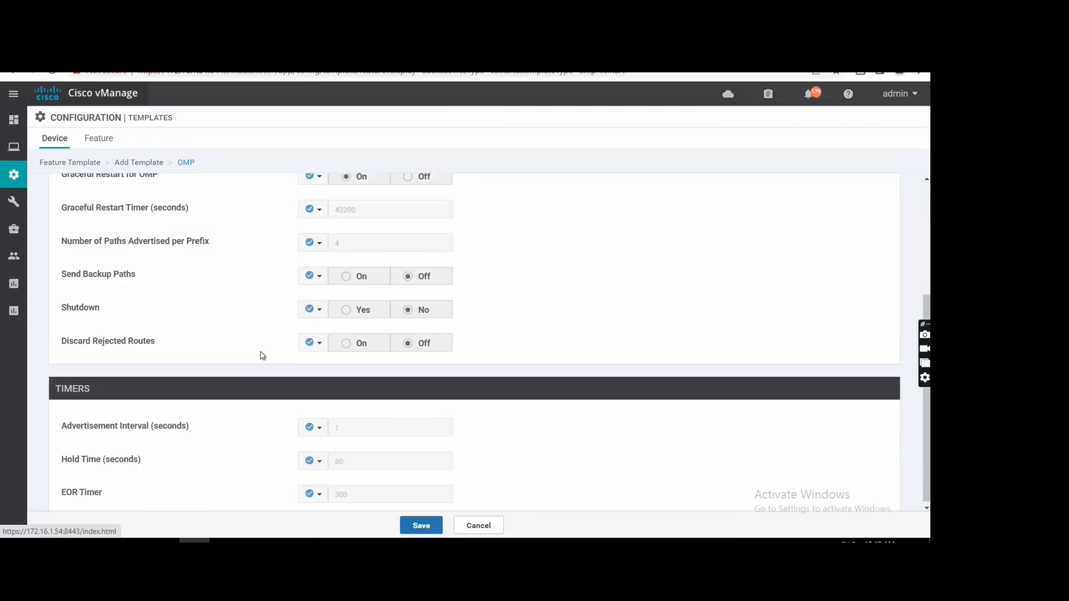
scroll(264, 357, up, 3)
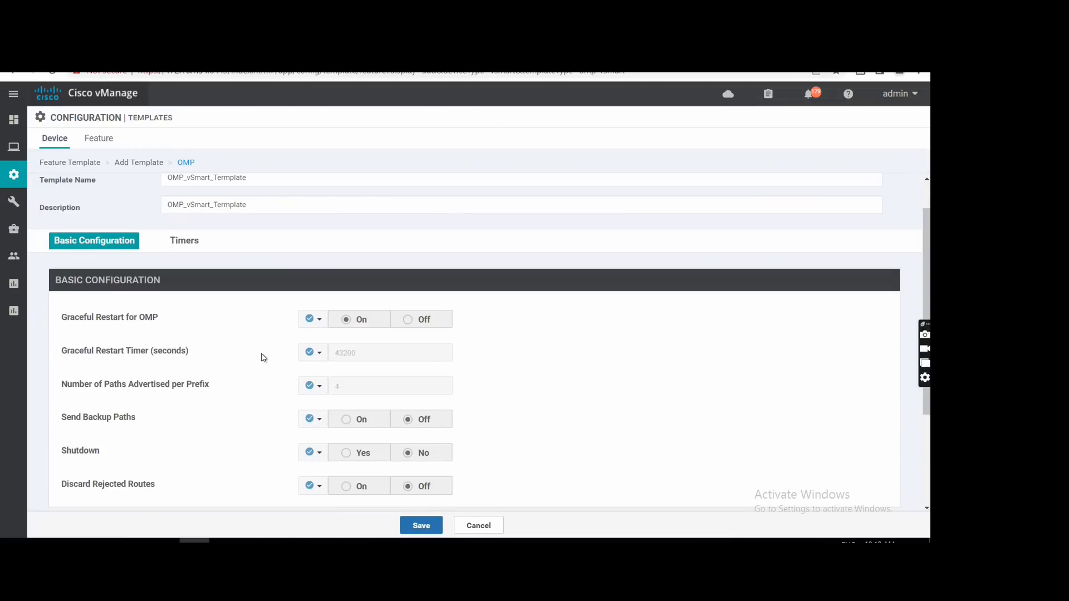
scroll(264, 357, down, 3)
click(421, 526)
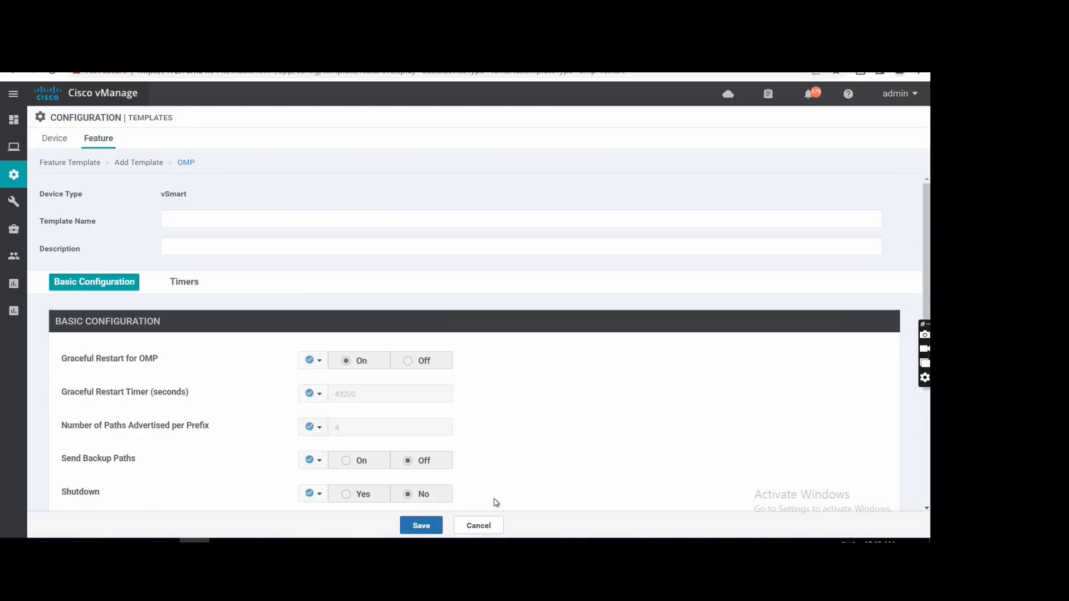
click(474, 529)
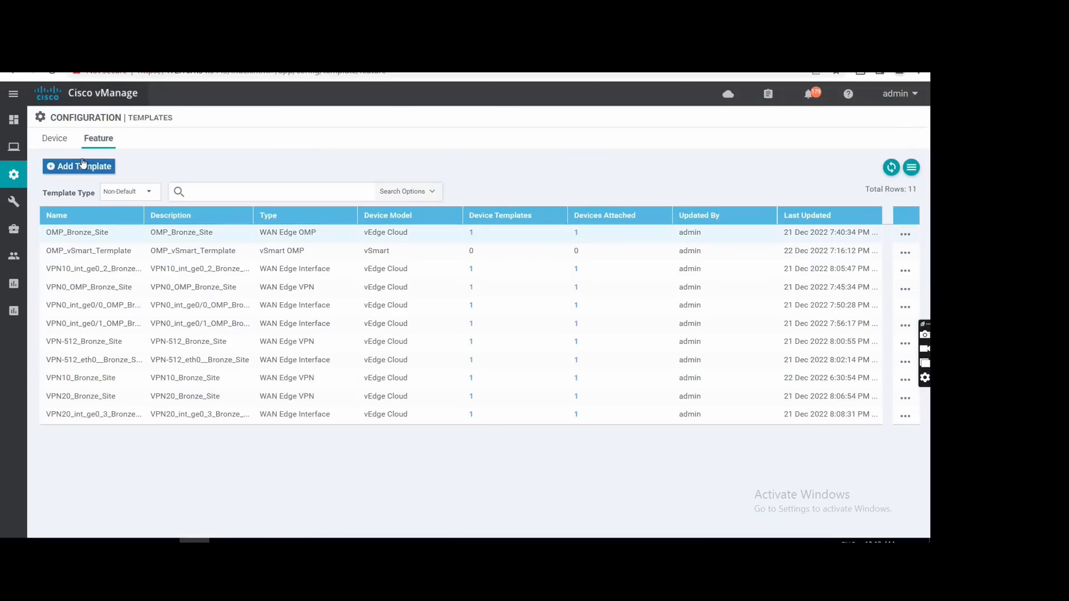
Return to the device templates and start one from feature templates with vSmart as the device model.
click(55, 141)
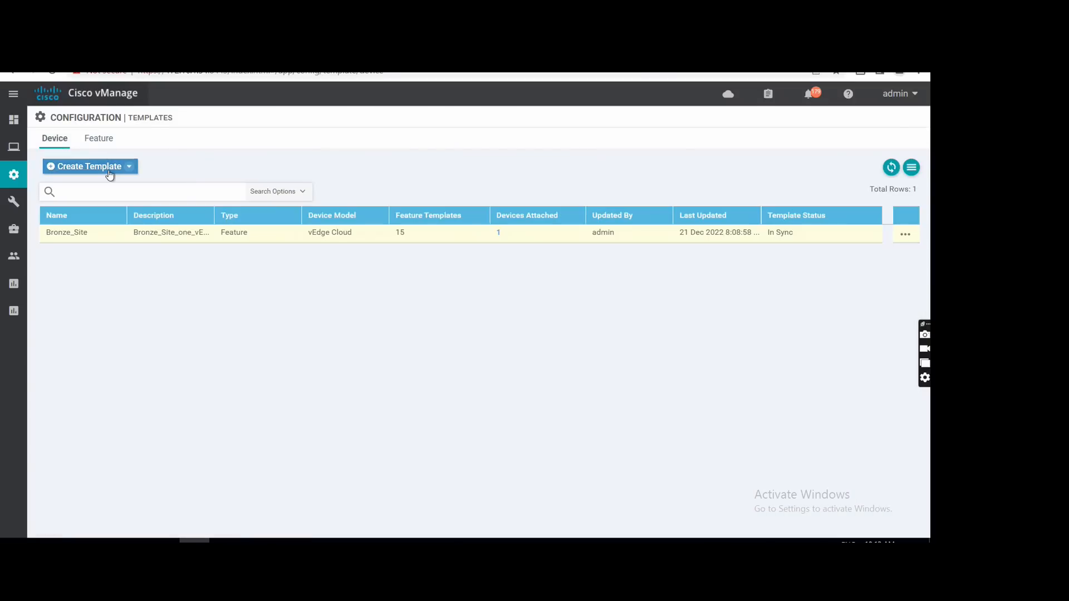
click(109, 170)
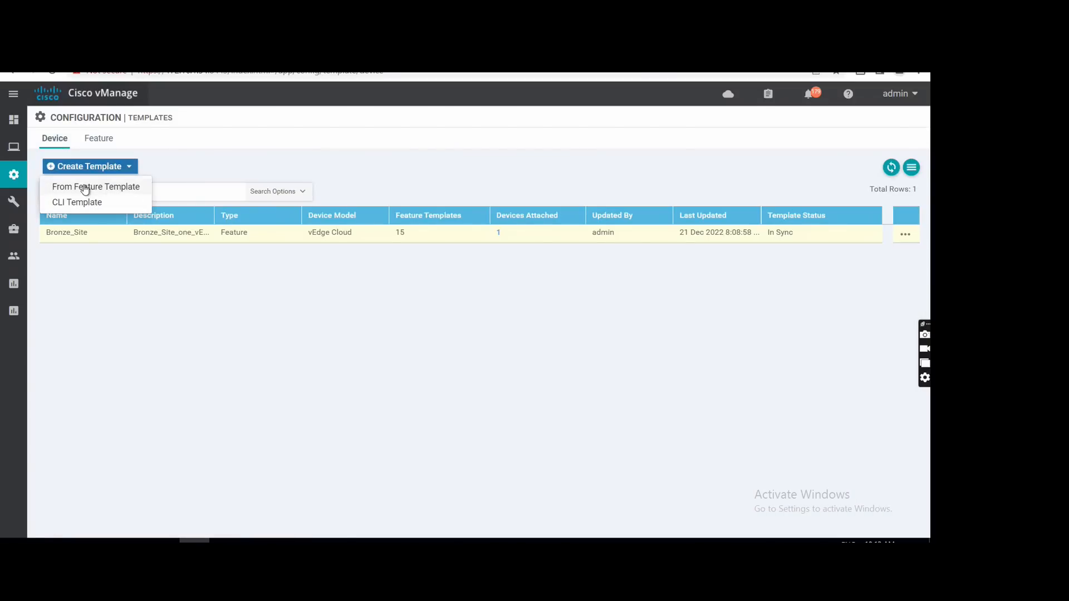
click(87, 188)
click(180, 169)
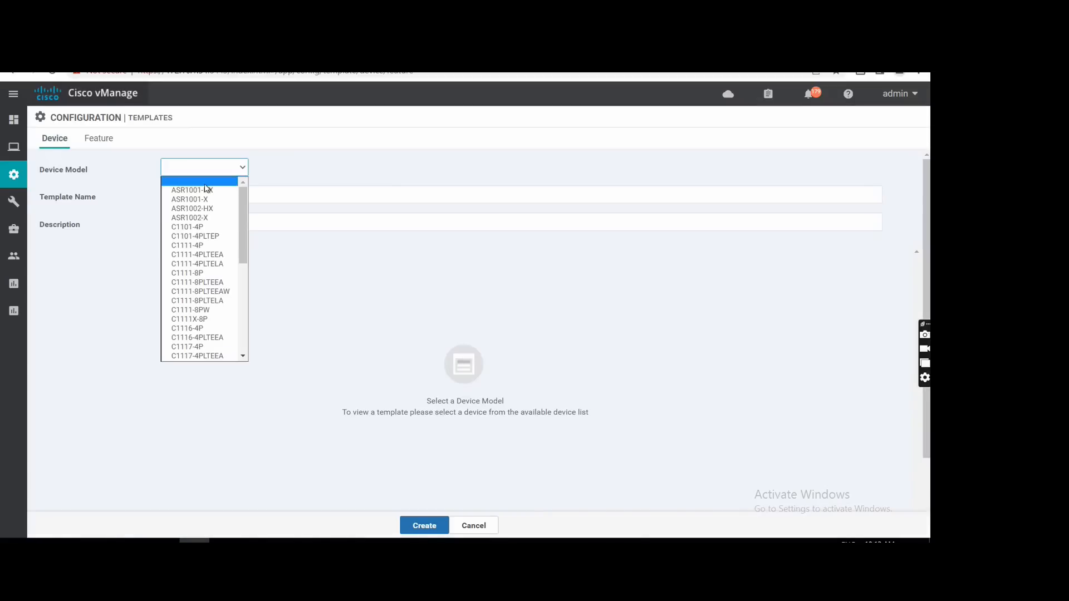
drag(245, 251, 246, 337)
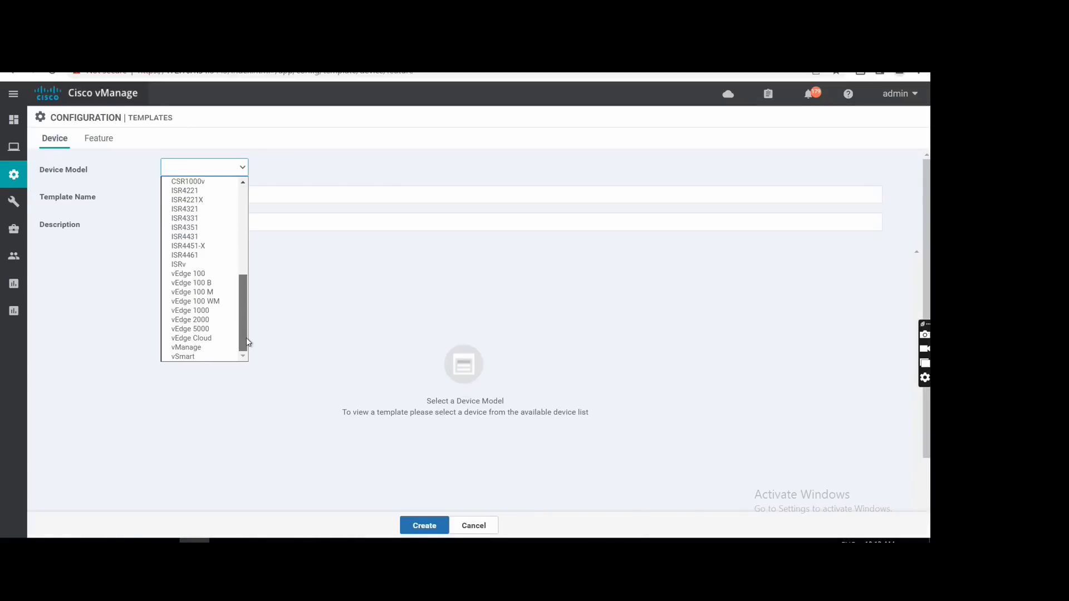
click(195, 350)
Set the device template's name and description to vSmart_Termplate, without the OMP_ prefix.
click(188, 194)
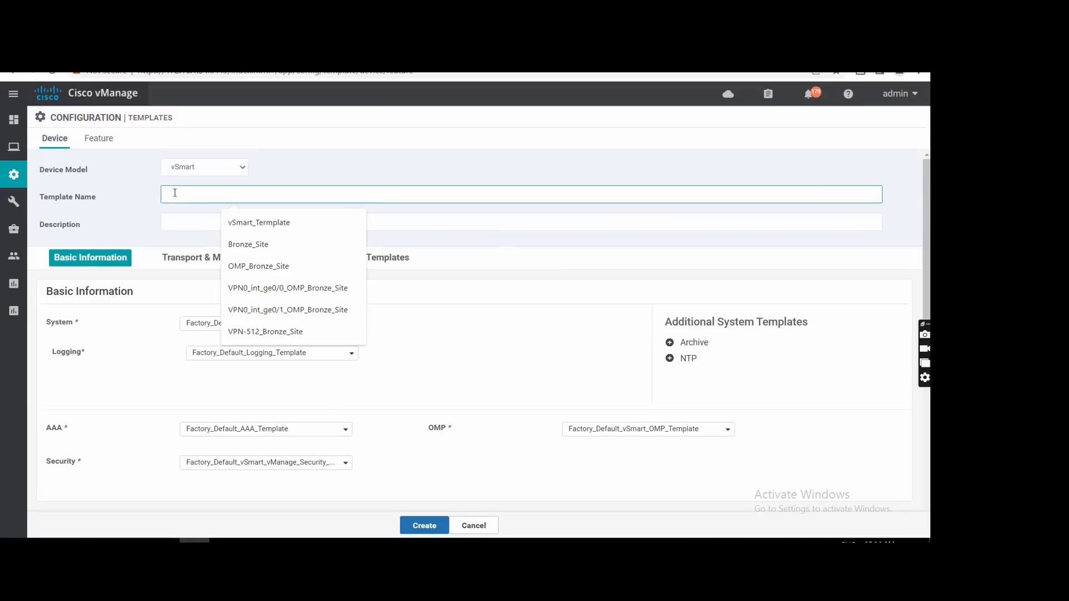
text(OMP_vSmart_Template)
drag(187, 195, 148, 195)
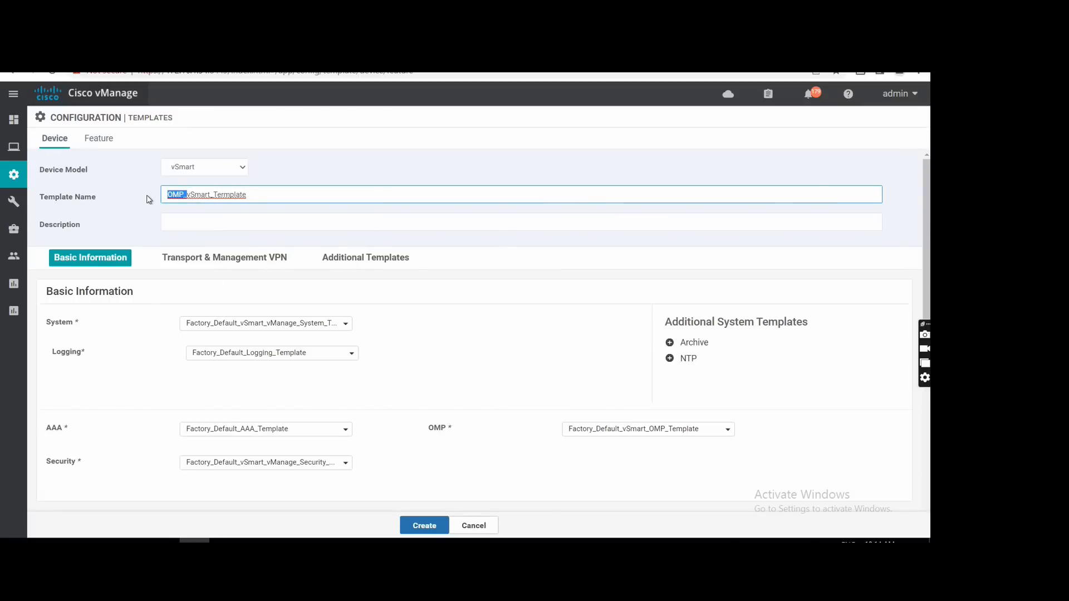
key(BackSpace)
key(ctrl+a)
key(ctrl+c)
click(198, 219)
key(ctrl+v)
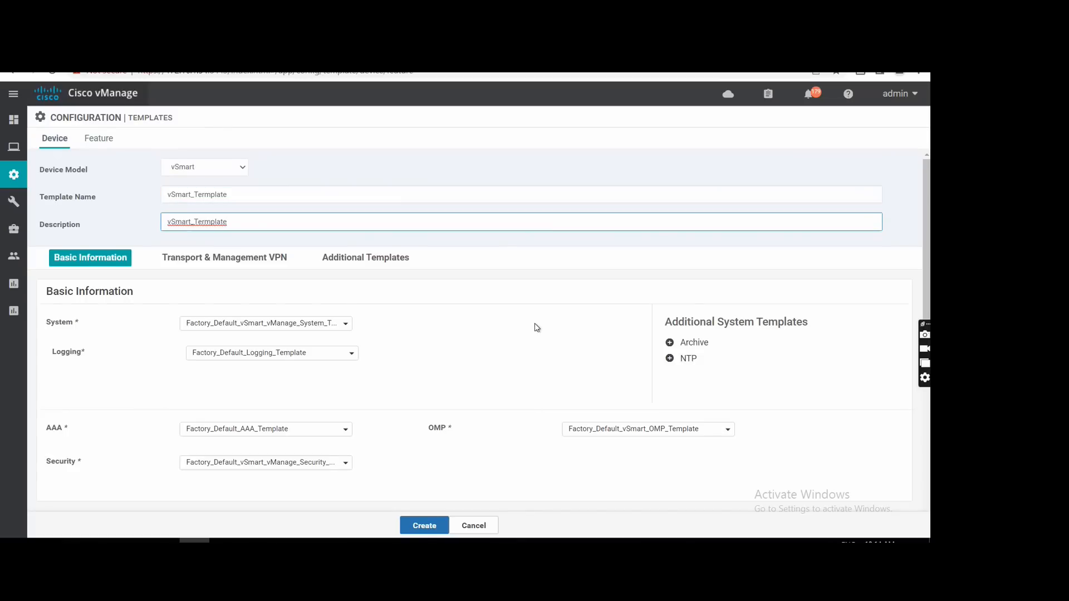
scroll(524, 351, down, 1)
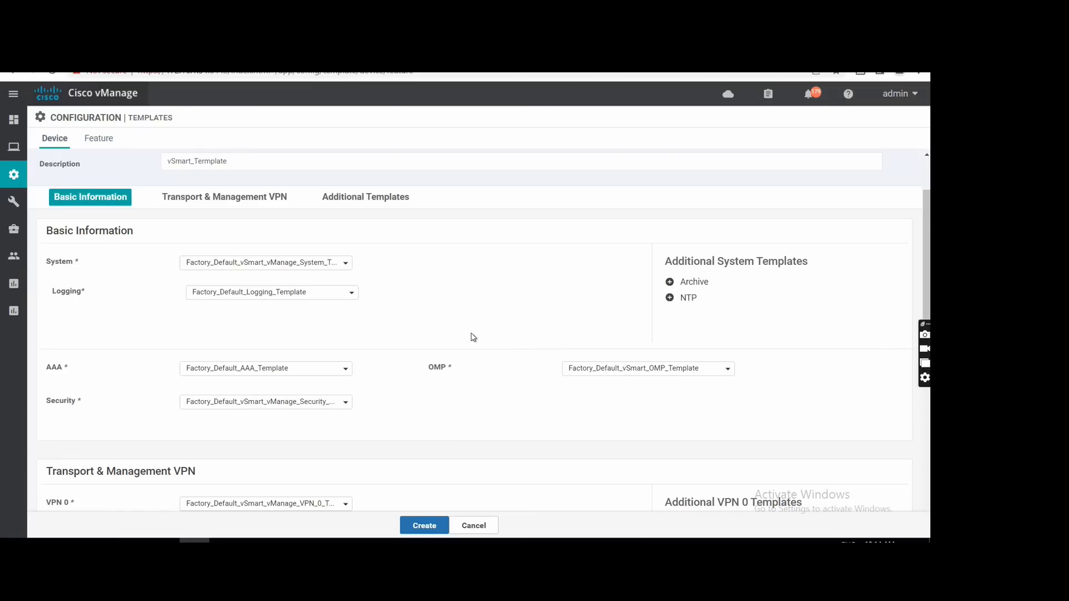
scroll(457, 337, down, 1)
scroll(358, 338, down, 1)
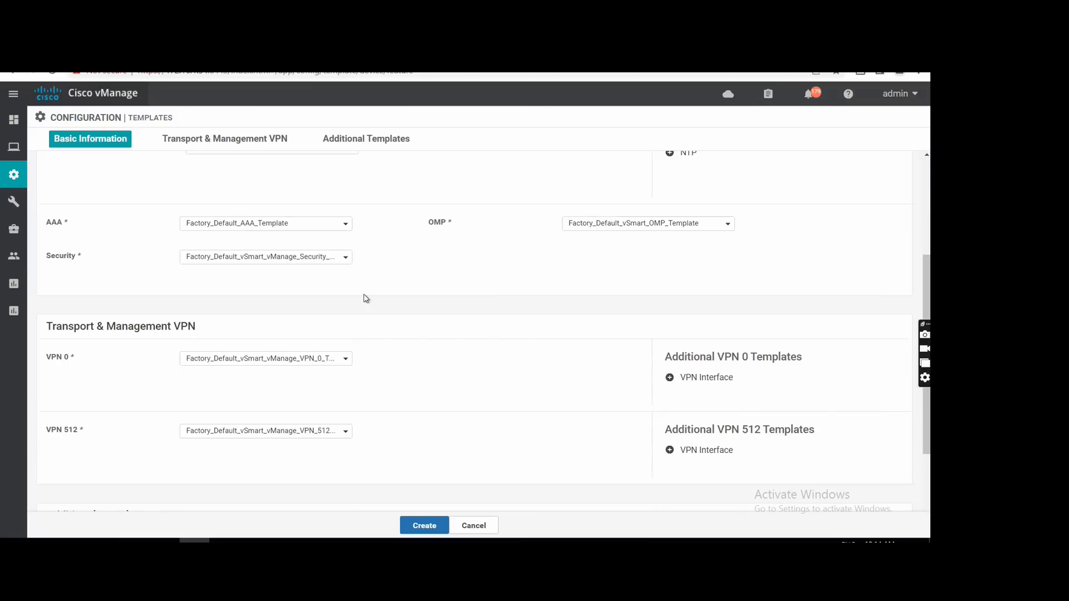
click(271, 258)
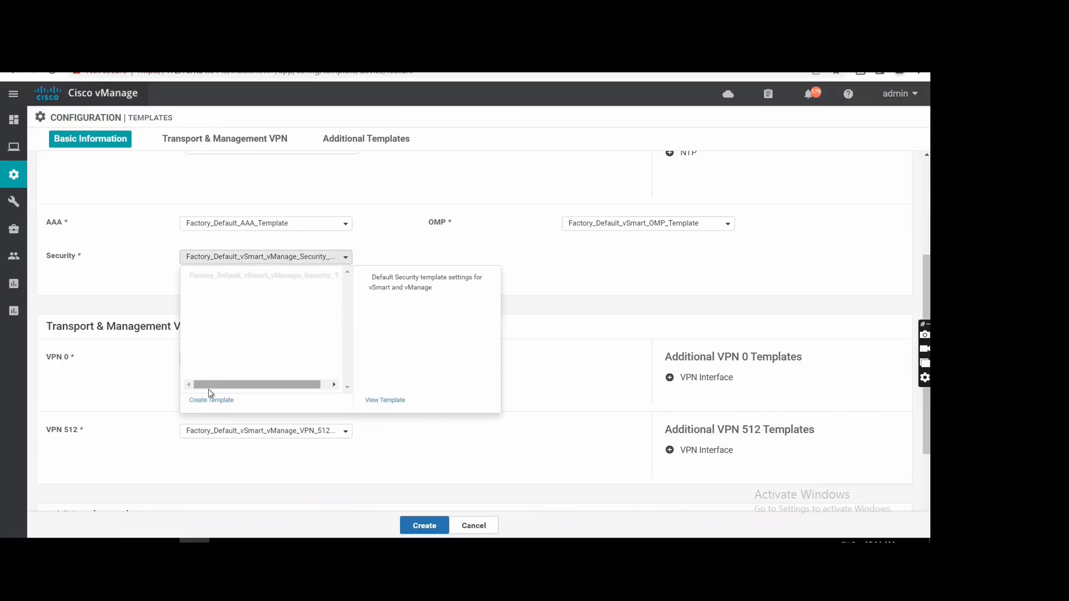
click(211, 401)
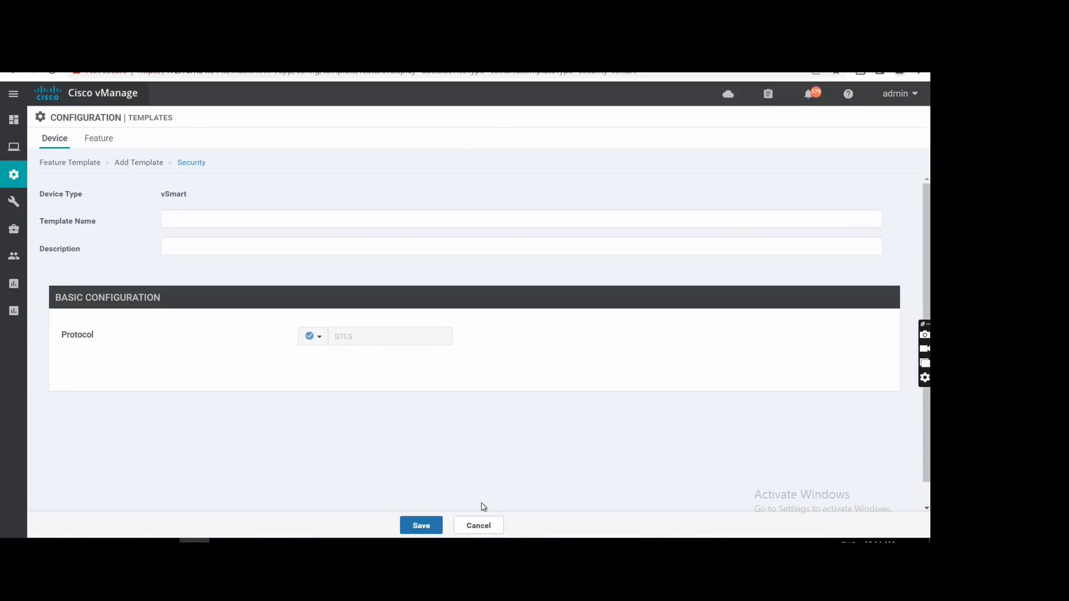
click(478, 525)
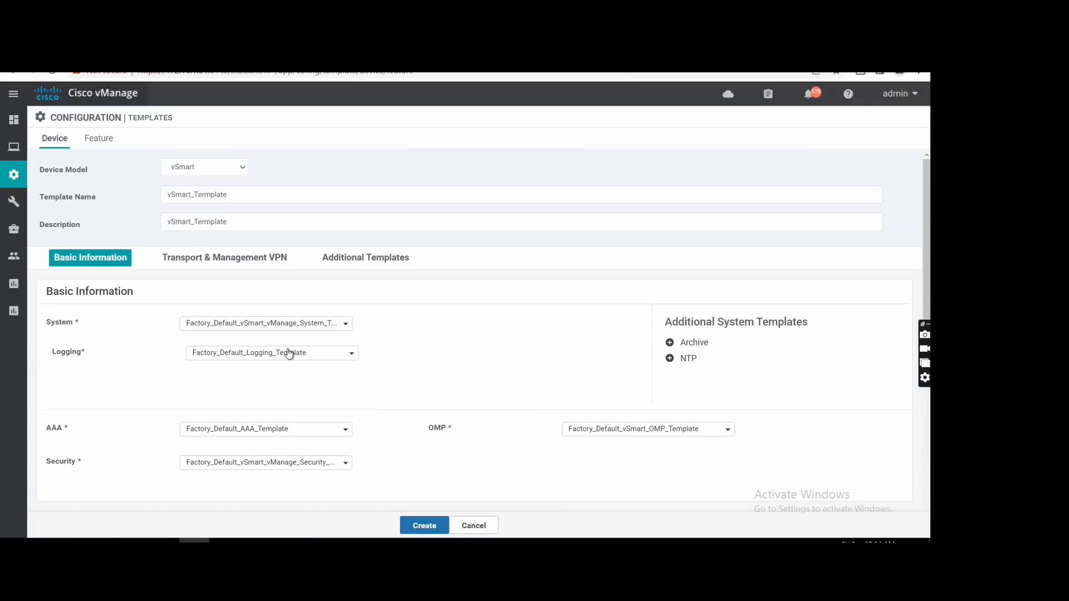
Start creating a new VPN feature template for the device template's VPN 0 setting.
scroll(289, 351, down, 3)
scroll(329, 358, down, 2)
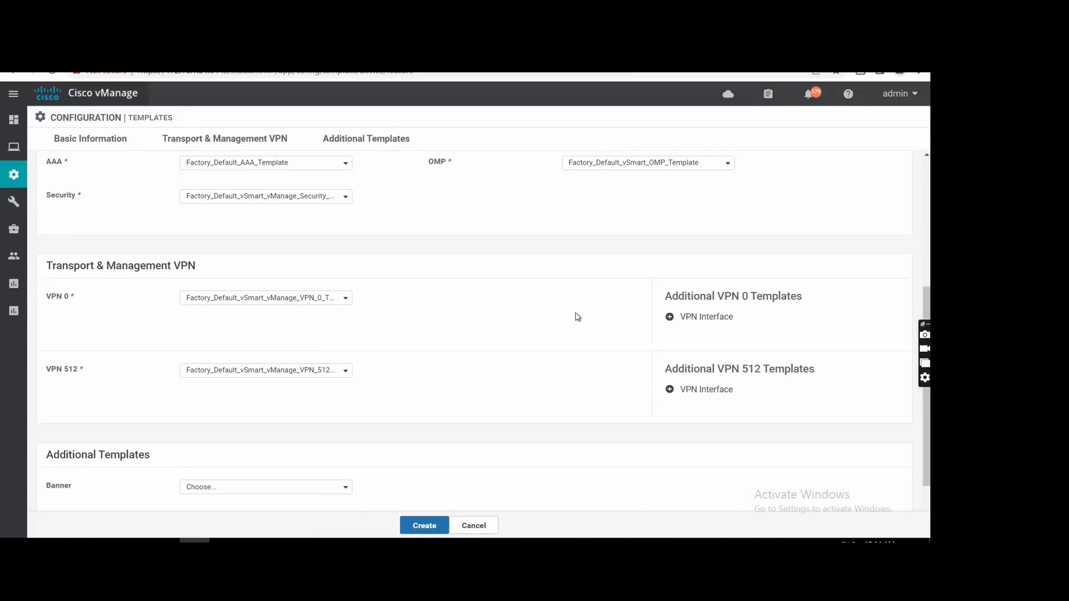
click(335, 301)
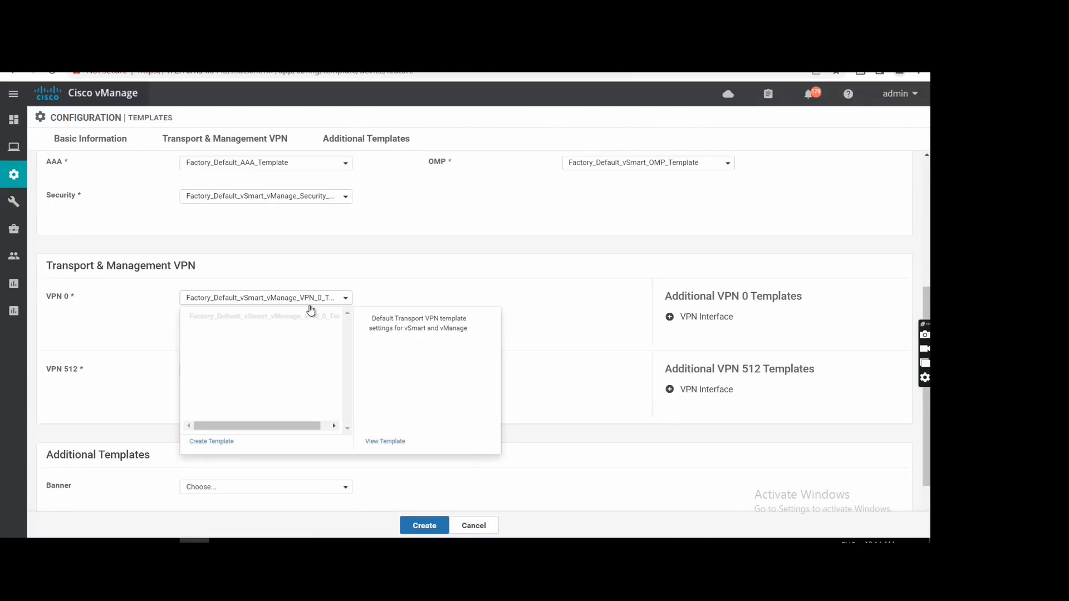
click(224, 444)
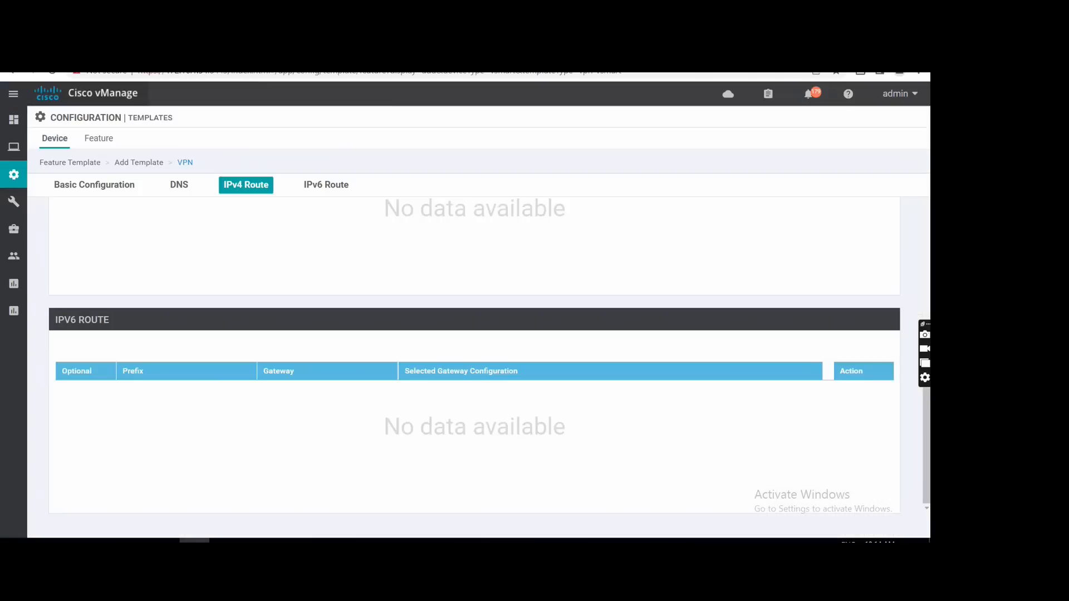
Set the new VPN feature template's name and description to VPN0_vSmart_Termplate.
scroll(196, 223, up, 10)
click(196, 224)
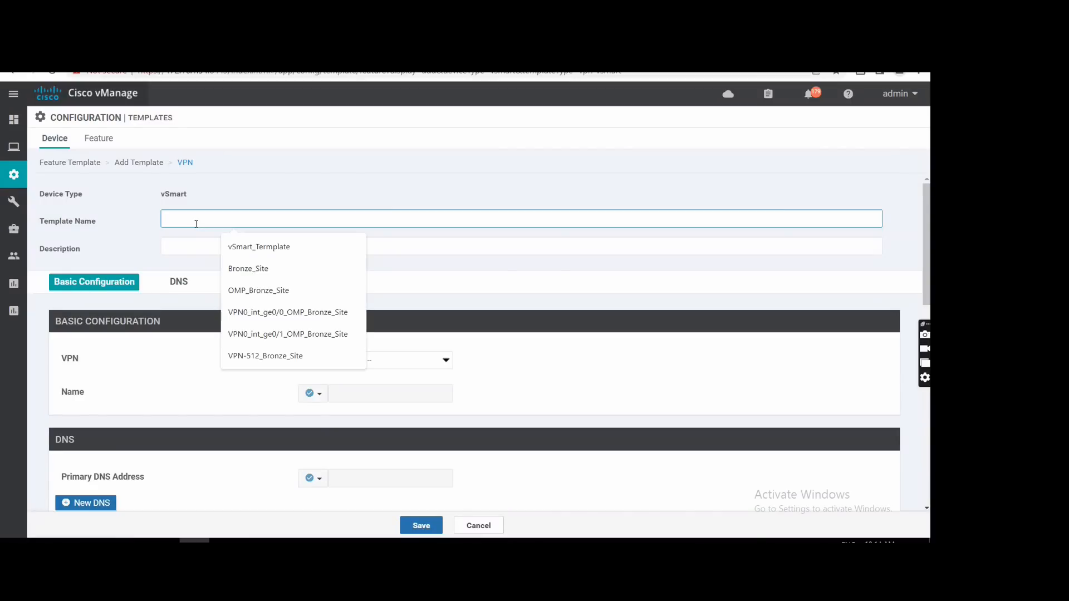
key(Down)
key(Return)
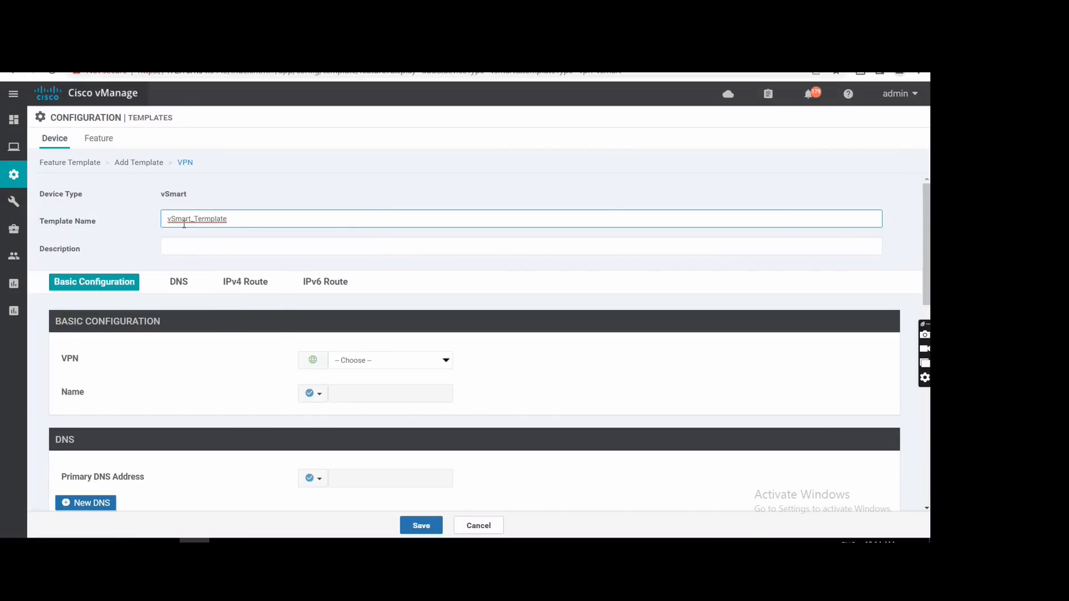
click(168, 218)
text(VPN0_)
key(ctrl+a)
key(ctrl+c)
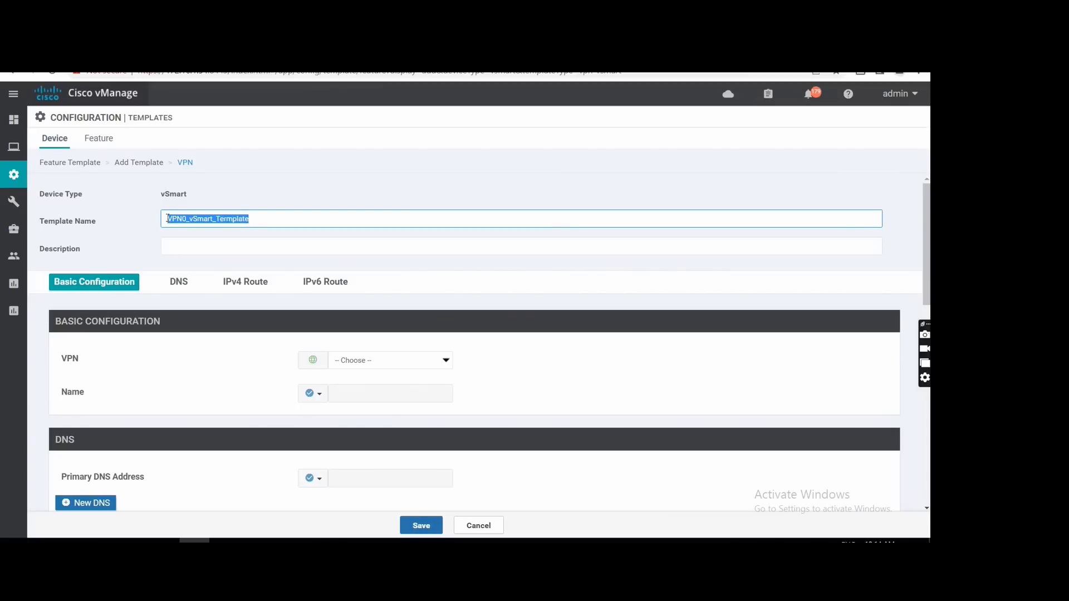
click(196, 245)
key(ctrl+v)
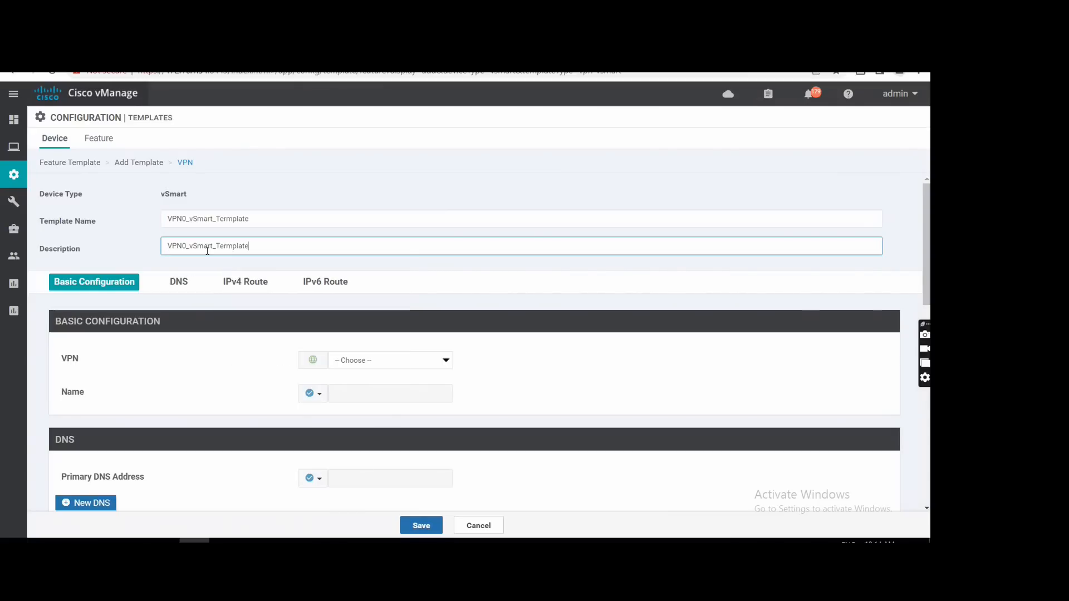
Set the template's VPN to VPN 0 and give it the global name Transport VPN.
scroll(372, 311, down, 1)
click(372, 301)
click(353, 323)
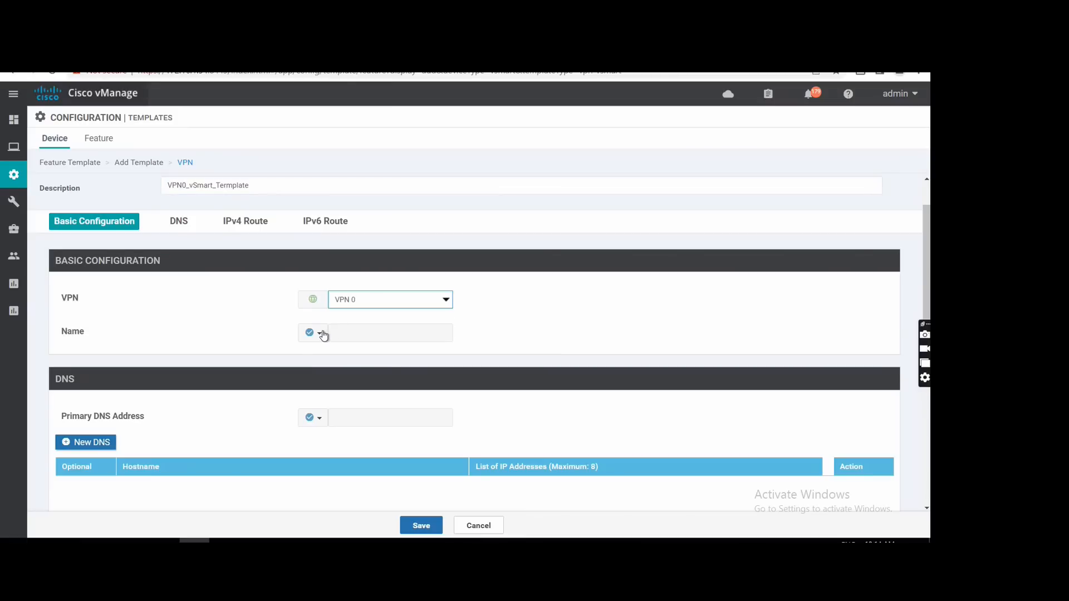
click(315, 334)
click(331, 353)
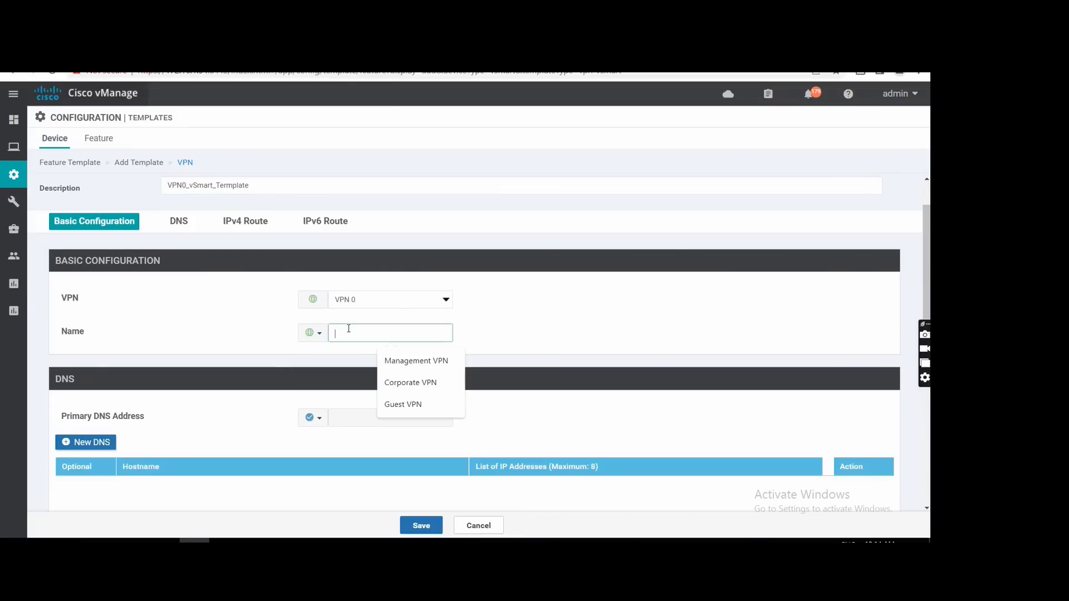
text(Trans)
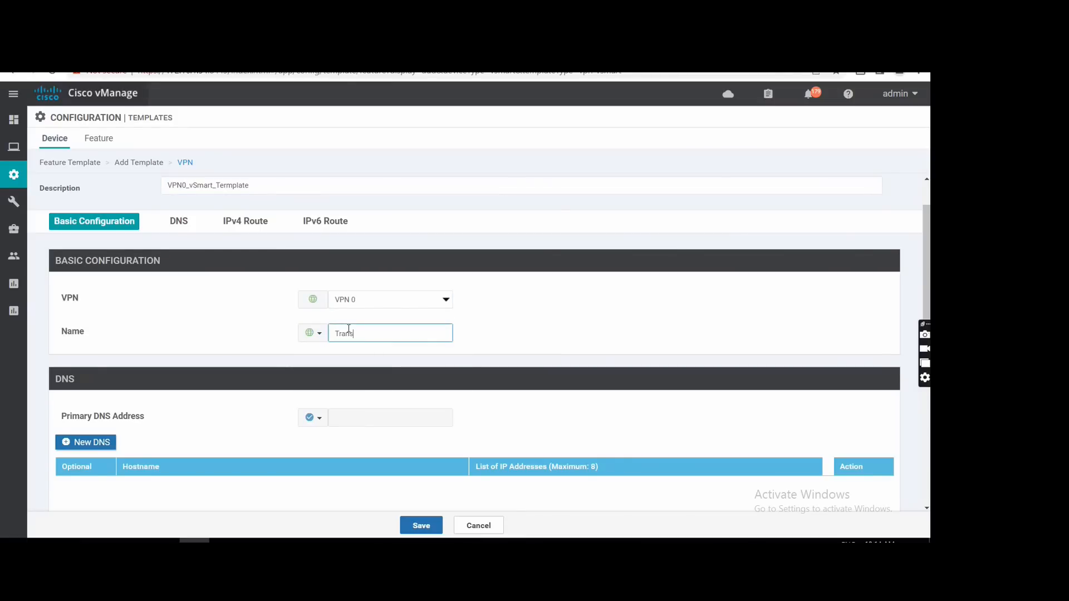
text(port VPN)
Start a new IPv4 route in the VPN template with the prefix 0.0.0.0/0.
scroll(349, 329, down, 3)
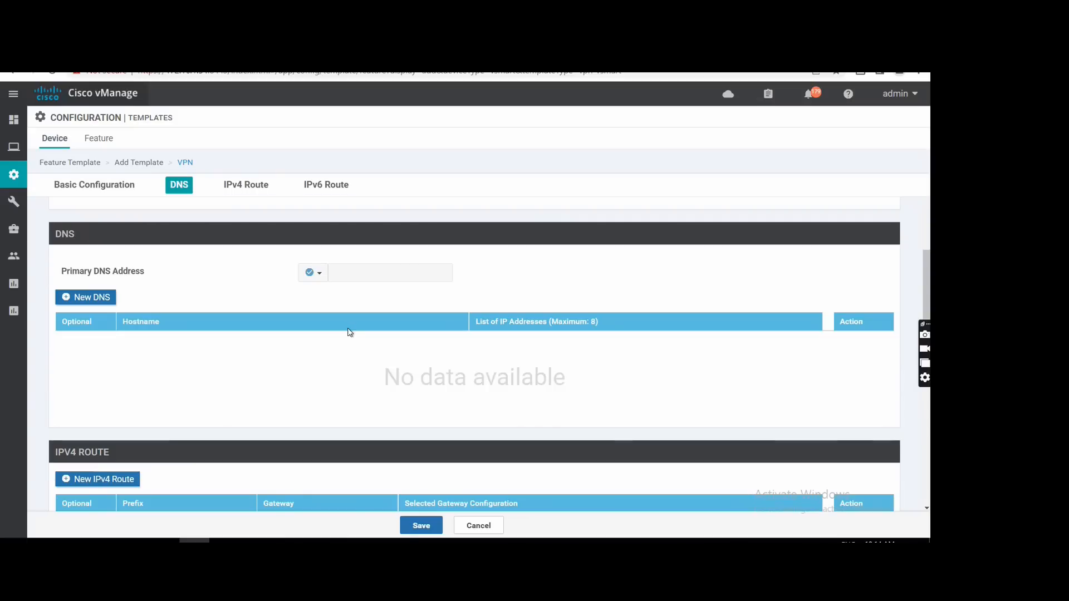
scroll(349, 330, down, 5)
scroll(349, 332, up, 2)
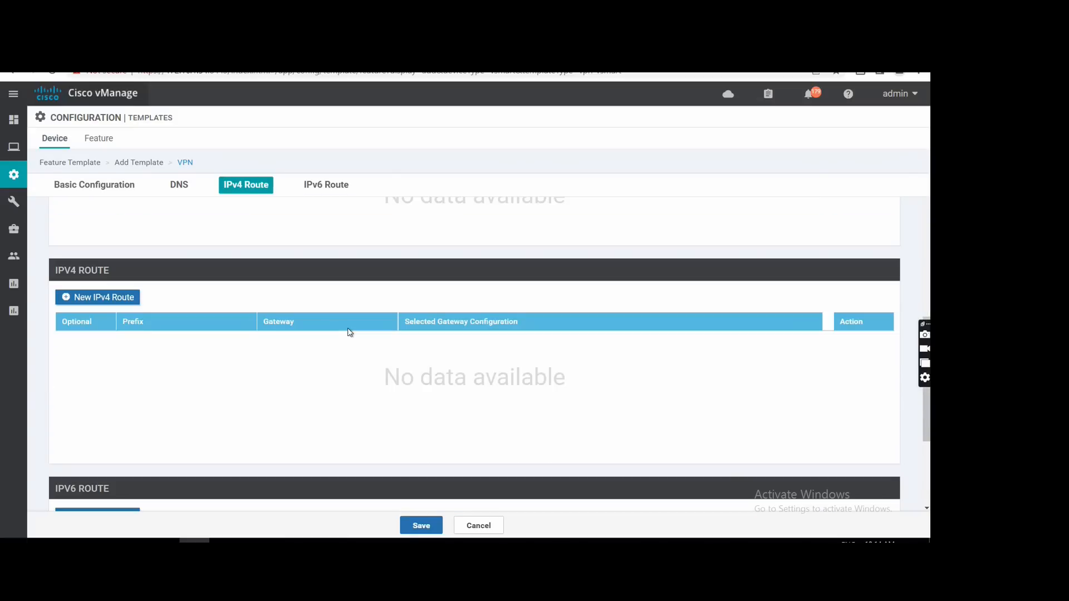
click(120, 299)
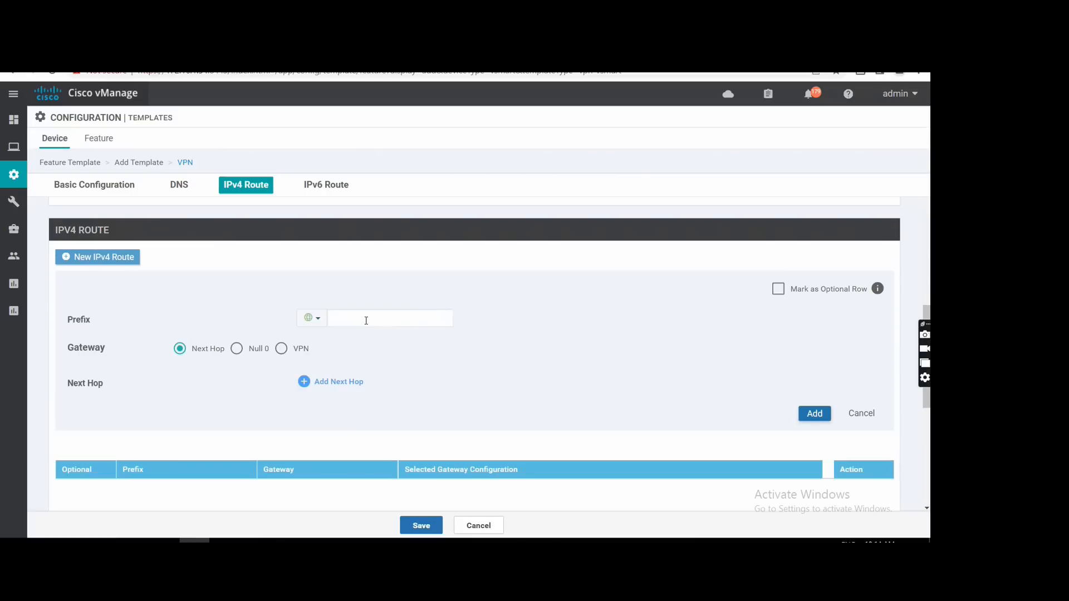
click(345, 321)
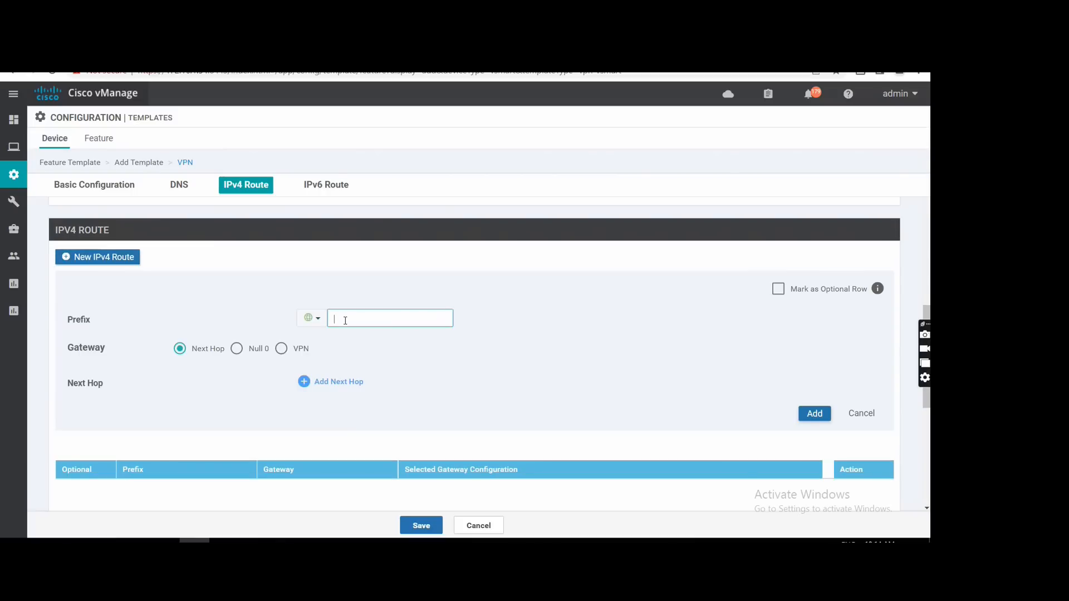
text(0.0.0.0)
key(BackSpace)
key(BackSpace)
key(BackSpace)
key(BackSpace)
key(BackSpace)
text(0.0.0.0/0)
Check the network topology, give the default route the next hop 10.10.10.29, and add the route.
click(345, 388)
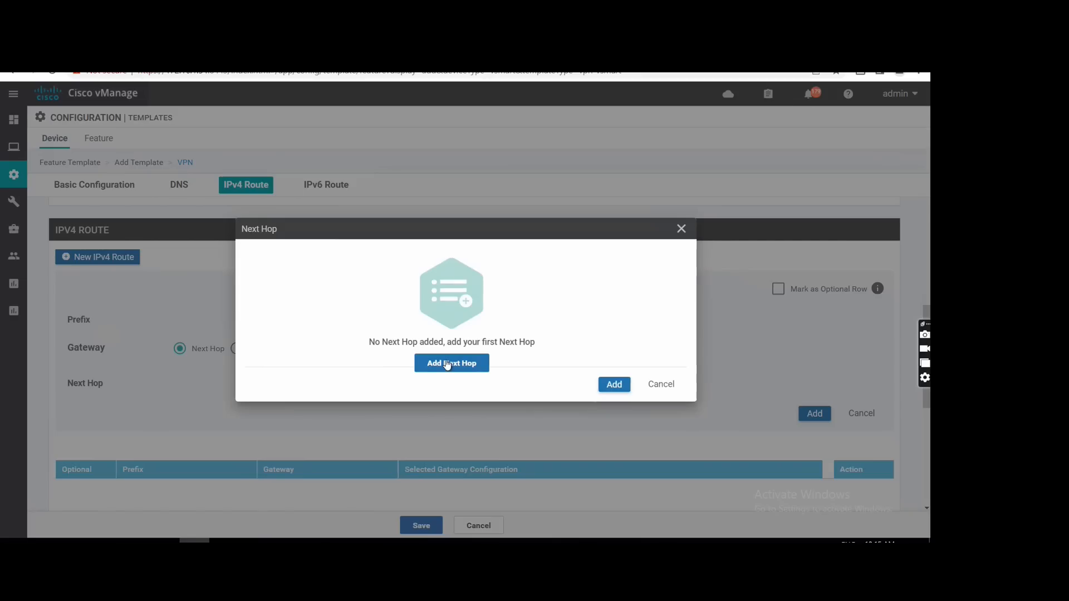
click(449, 363)
click(298, 293)
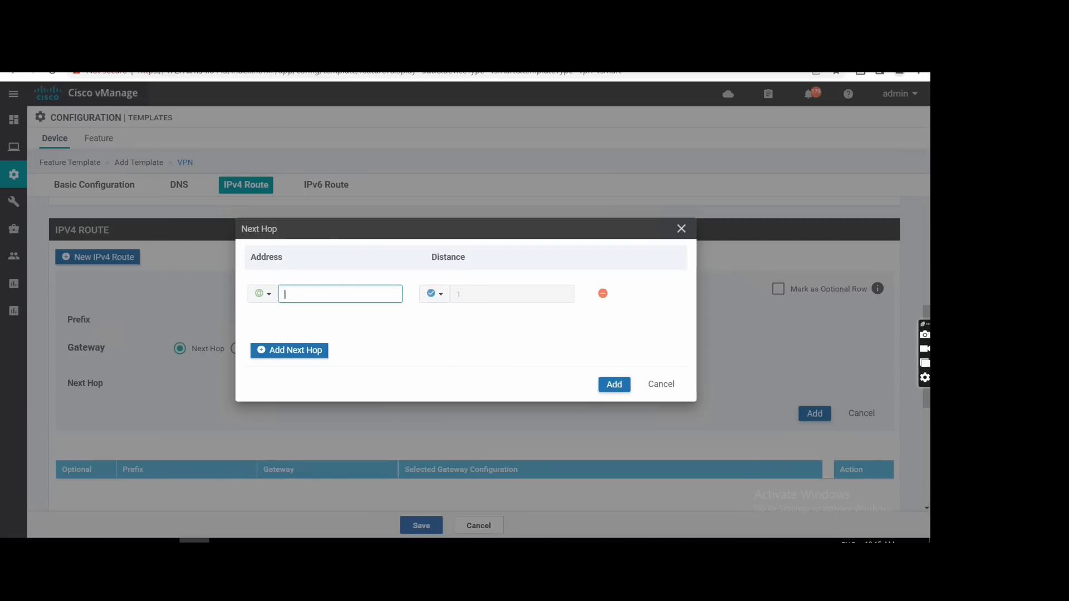
click(139, 54)
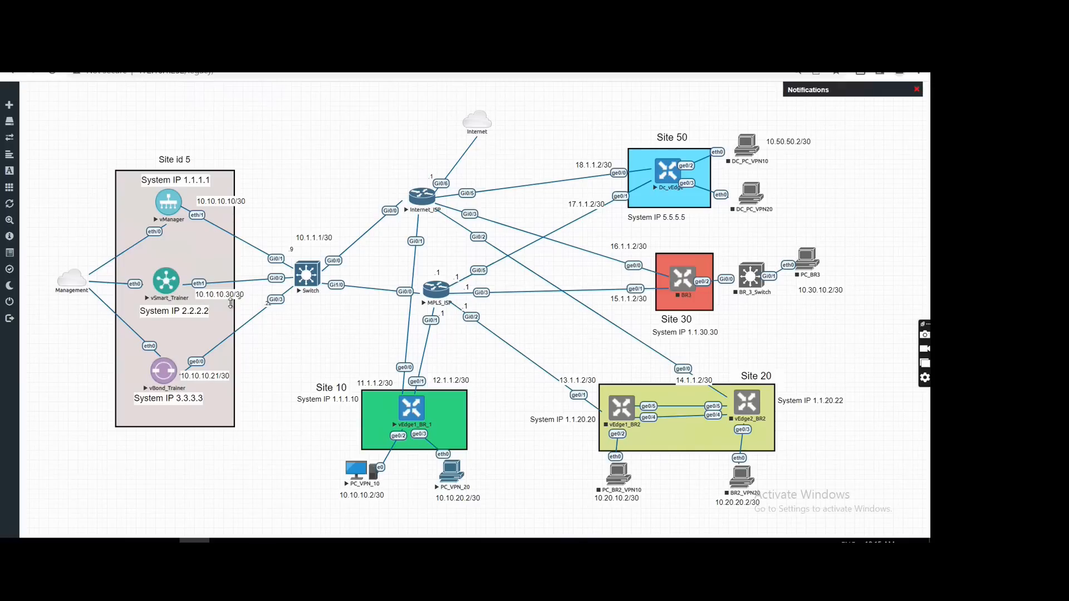
click(245, 54)
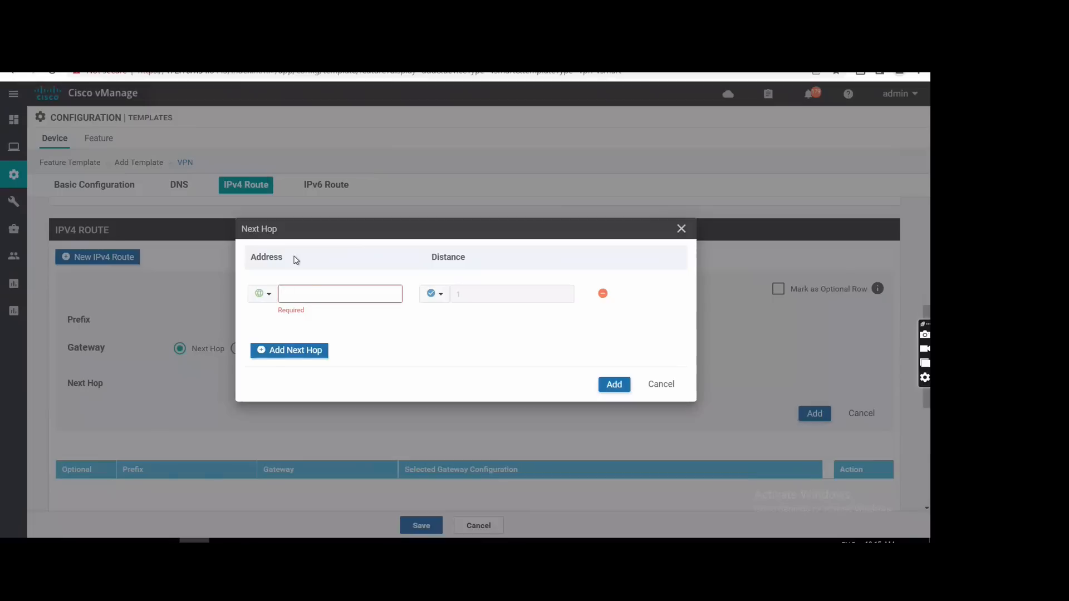
text(10.10.10.2)
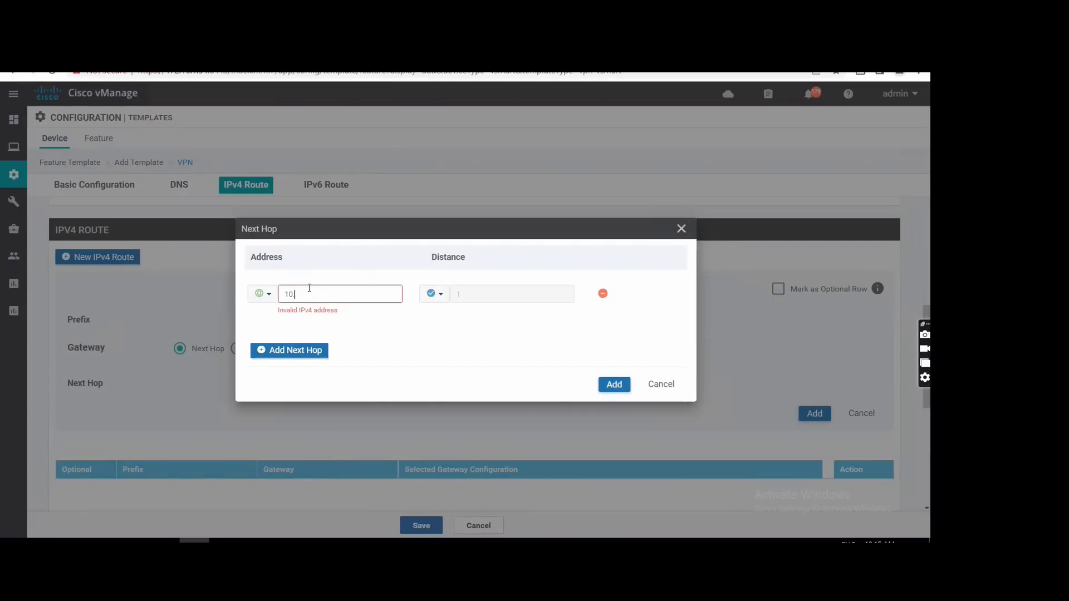
text(9)
click(617, 384)
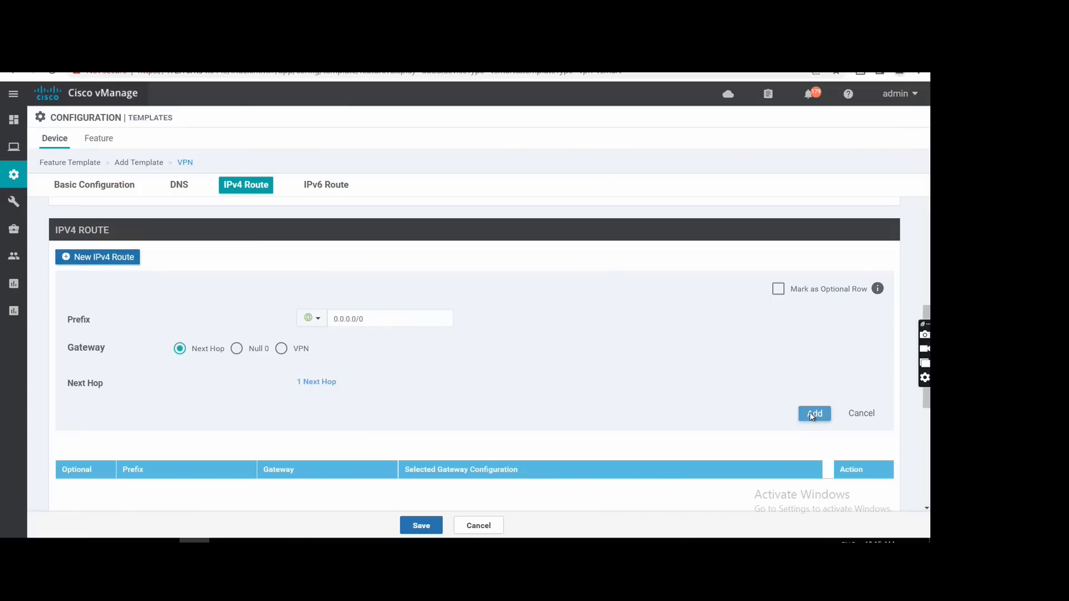
click(814, 414)
Save the VPN 0 feature template without adding any IPv6 route.
scroll(499, 303, down, 1)
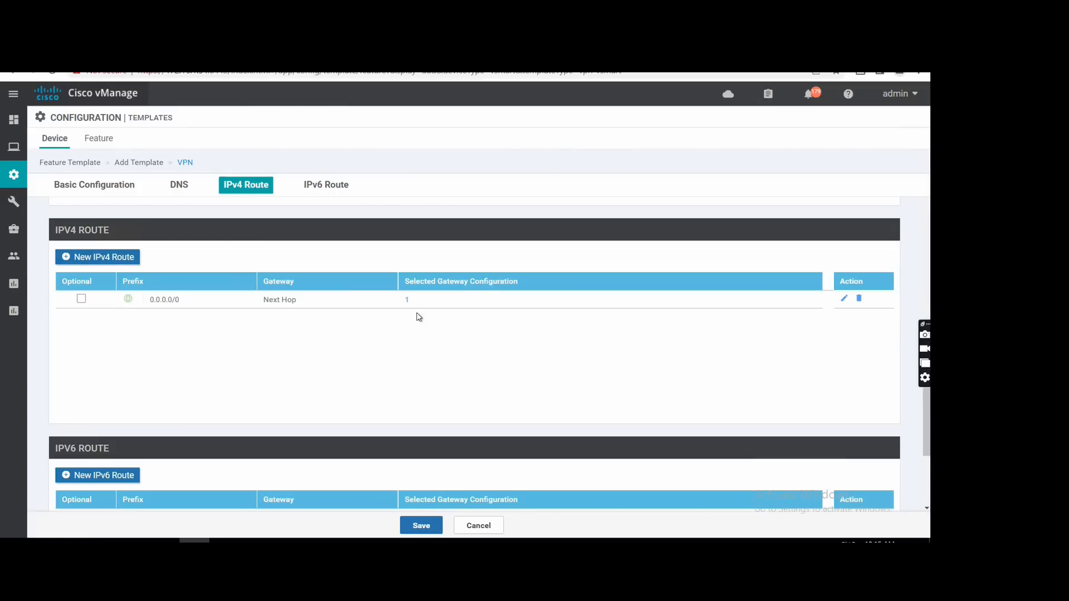
scroll(423, 323, down, 3)
scroll(440, 359, down, 1)
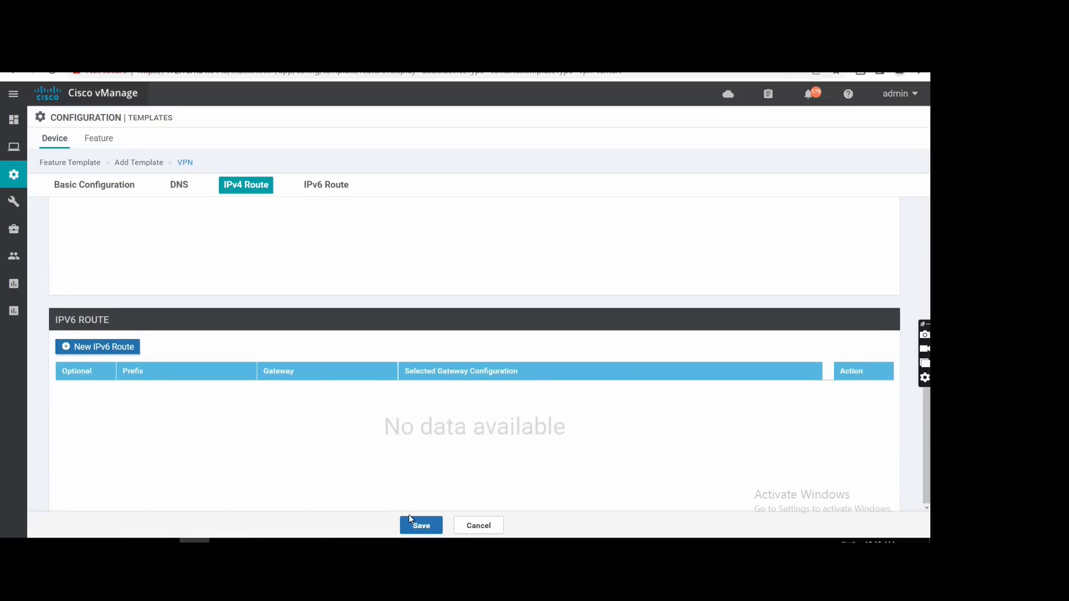
click(421, 526)
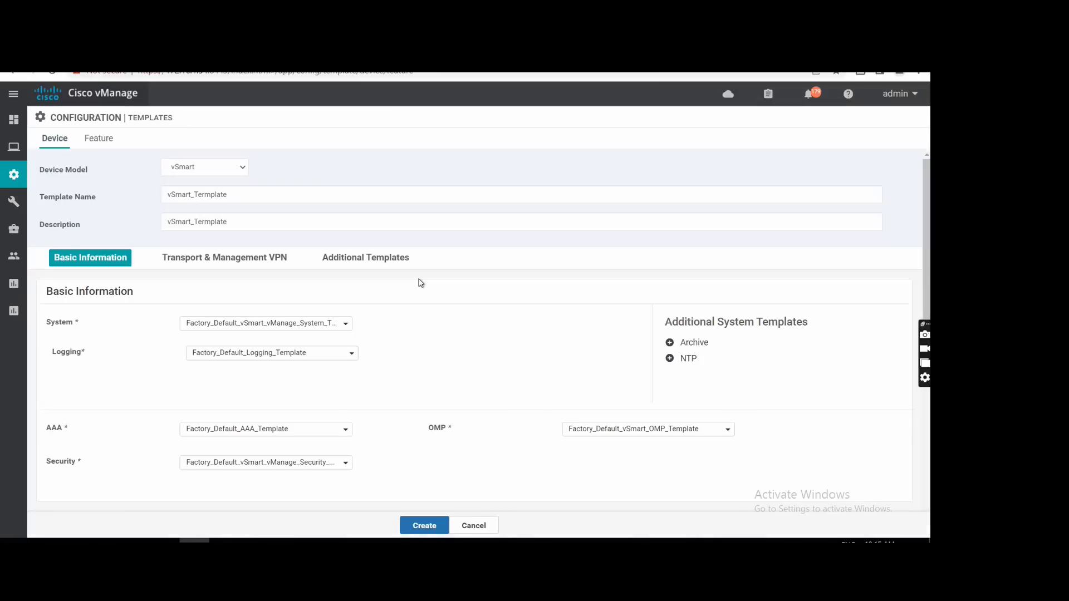
Add a VPN interface to VPN 0 in the device template and start a new feature template for it.
scroll(435, 317, down, 3)
scroll(446, 352, down, 3)
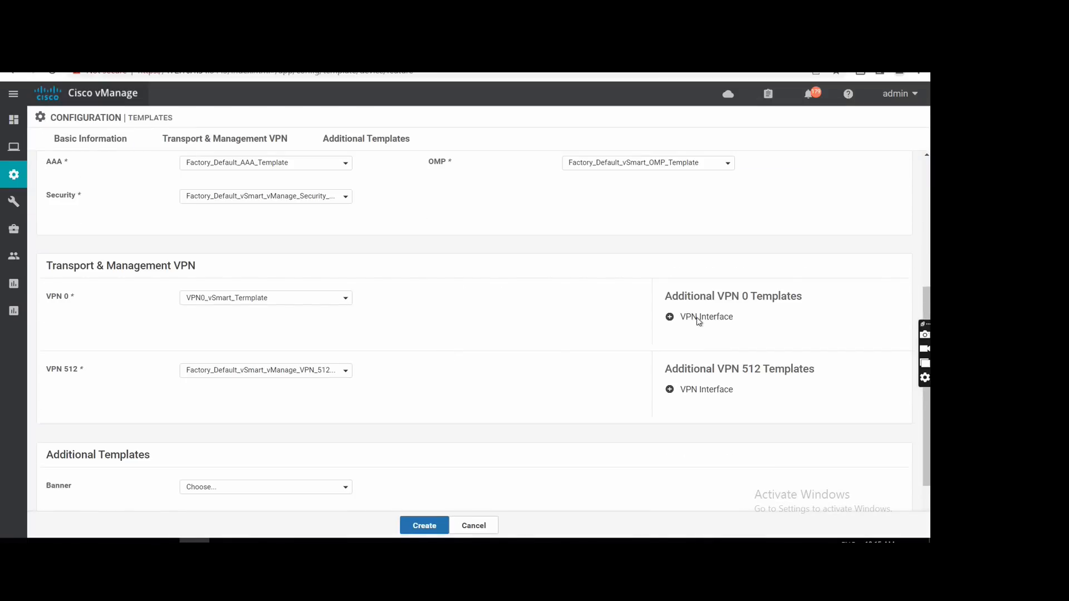
click(699, 320)
click(249, 332)
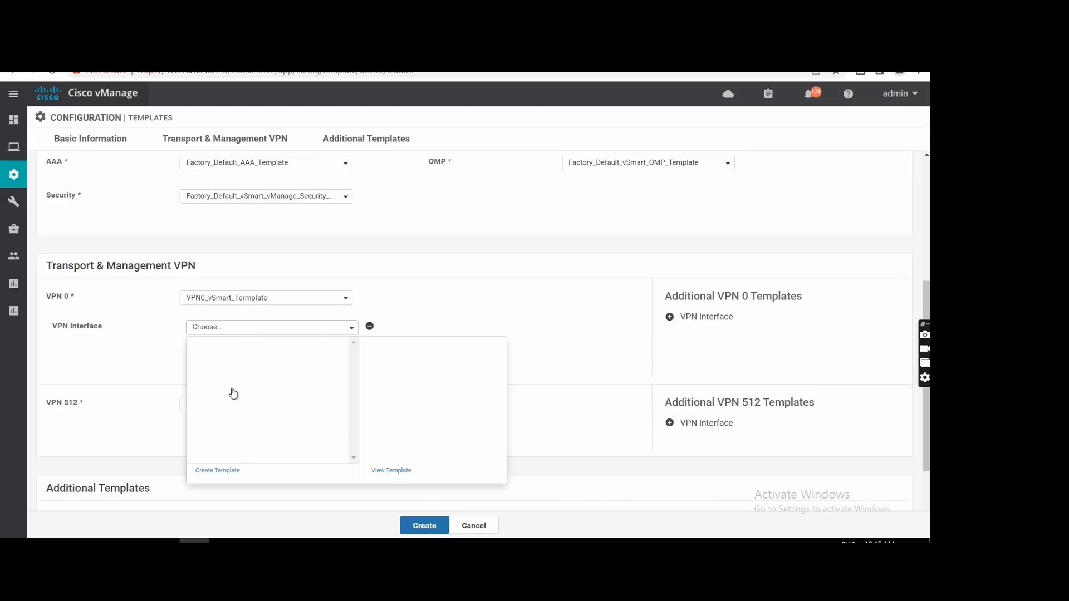
click(214, 471)
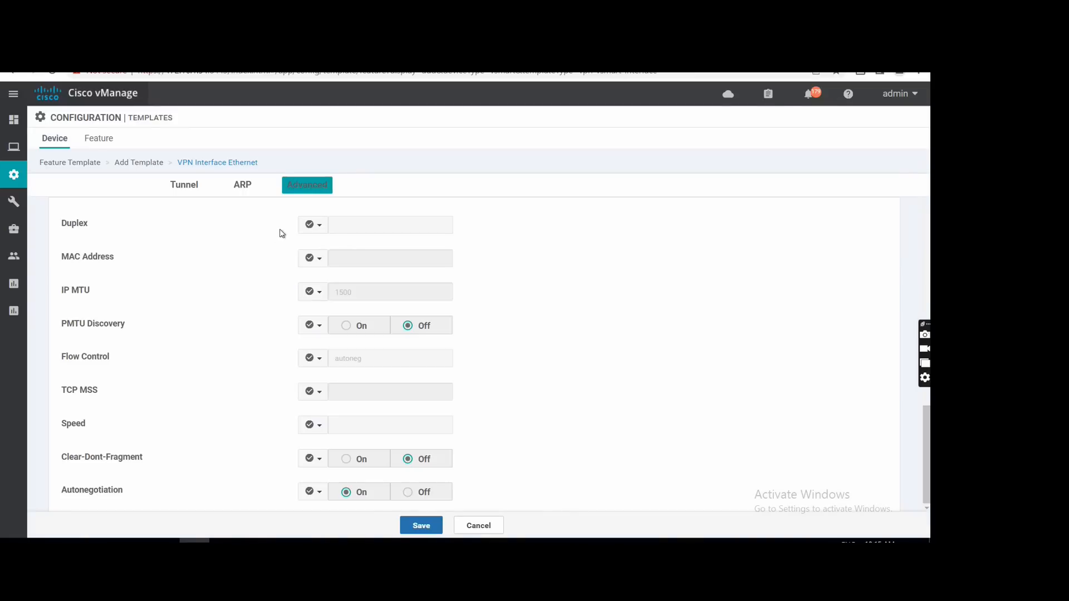
Set the VPN interface template's name and description to VPN0_int_eth1__vSmart_Termplate.
click(204, 220)
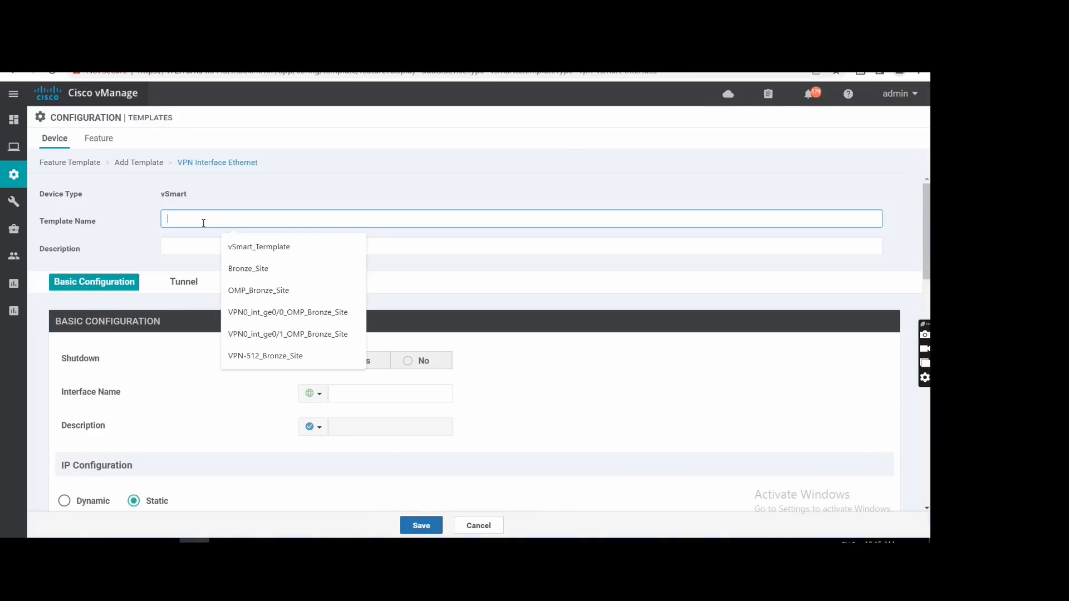
text(VPN0_vSmart_Termplate)
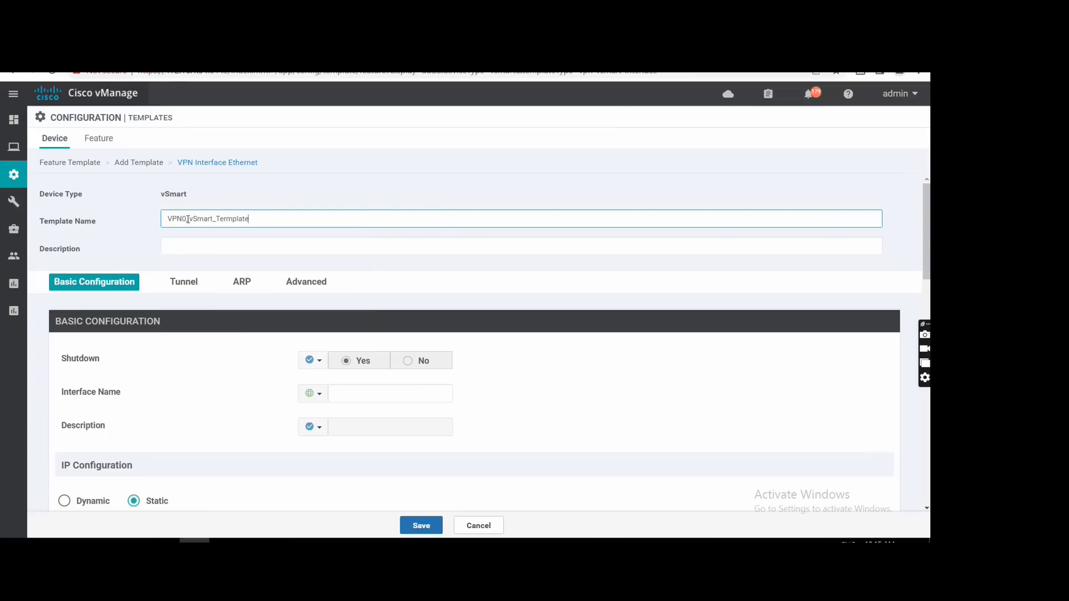
text(_Int_eth1_)
key(ctrl+a)
key(ctrl+c)
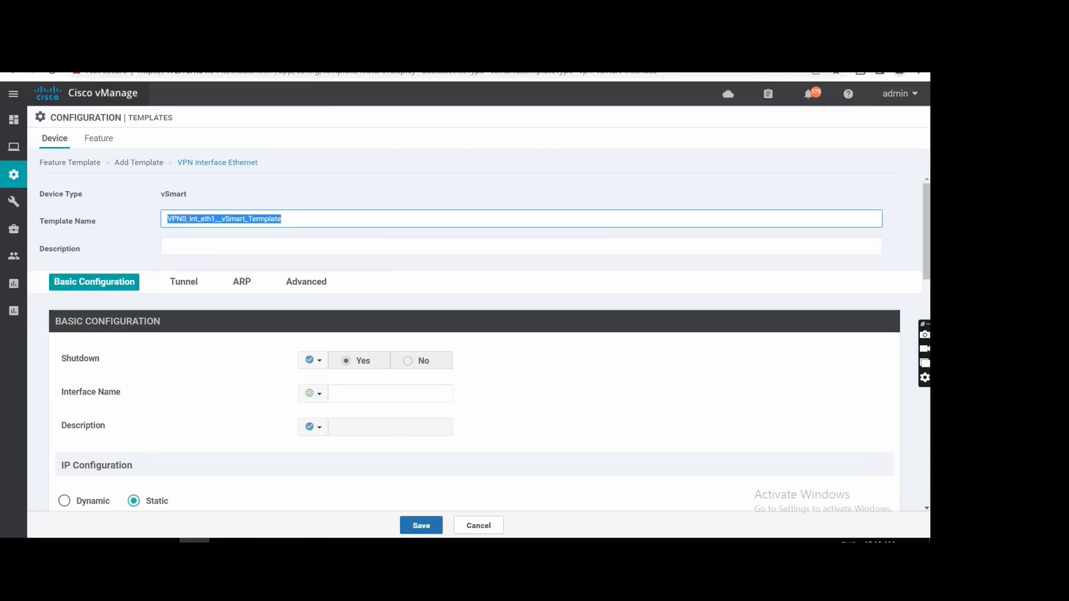
click(186, 247)
key(ctrl+v)
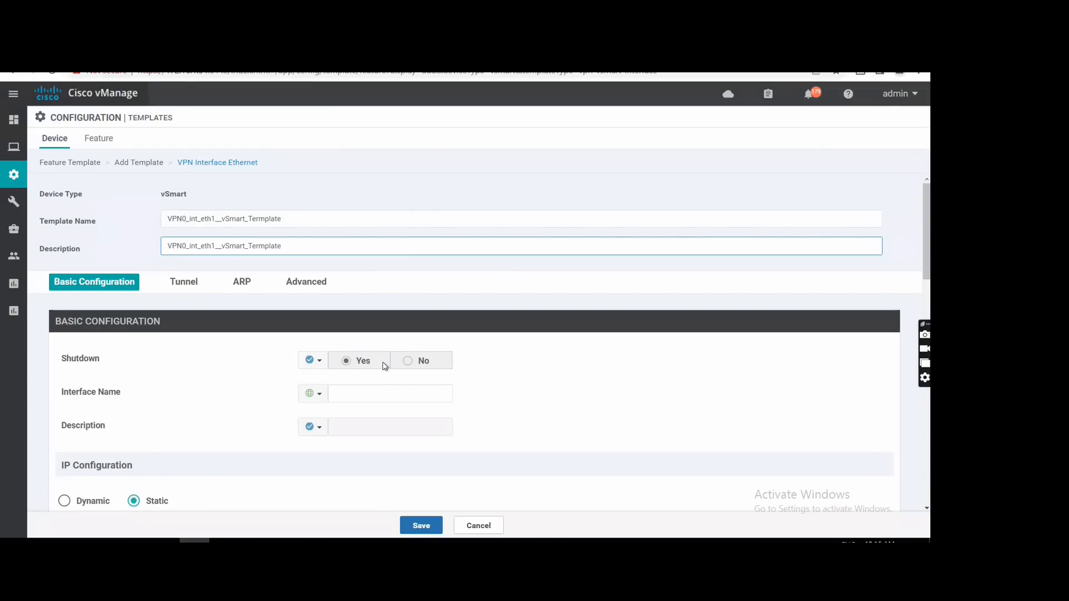
Set the interface's Shutdown option globally to No and the interface name to eth1.
click(312, 361)
click(330, 380)
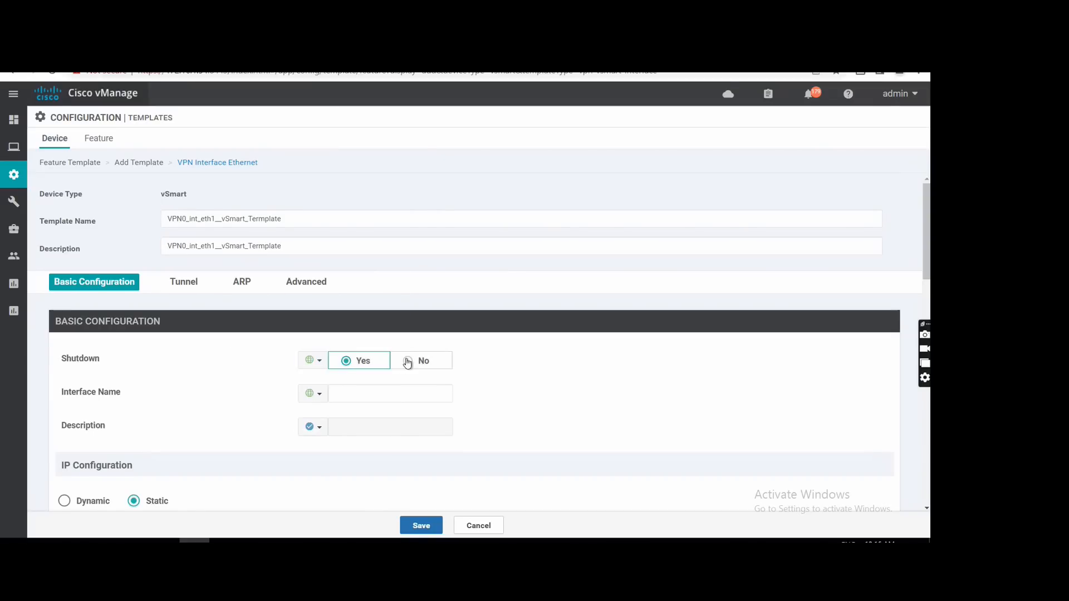
click(396, 366)
click(358, 395)
text(eth1)
click(546, 384)
Give the interface the global description Transport.
scroll(356, 349, down, 3)
click(324, 291)
click(336, 302)
click(346, 280)
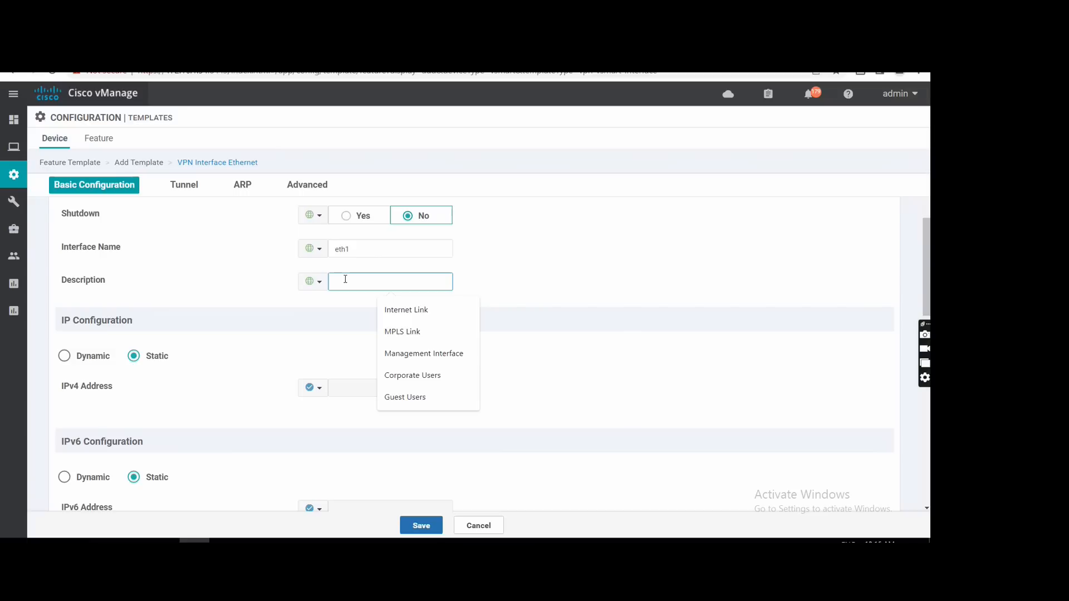
text(Transport)
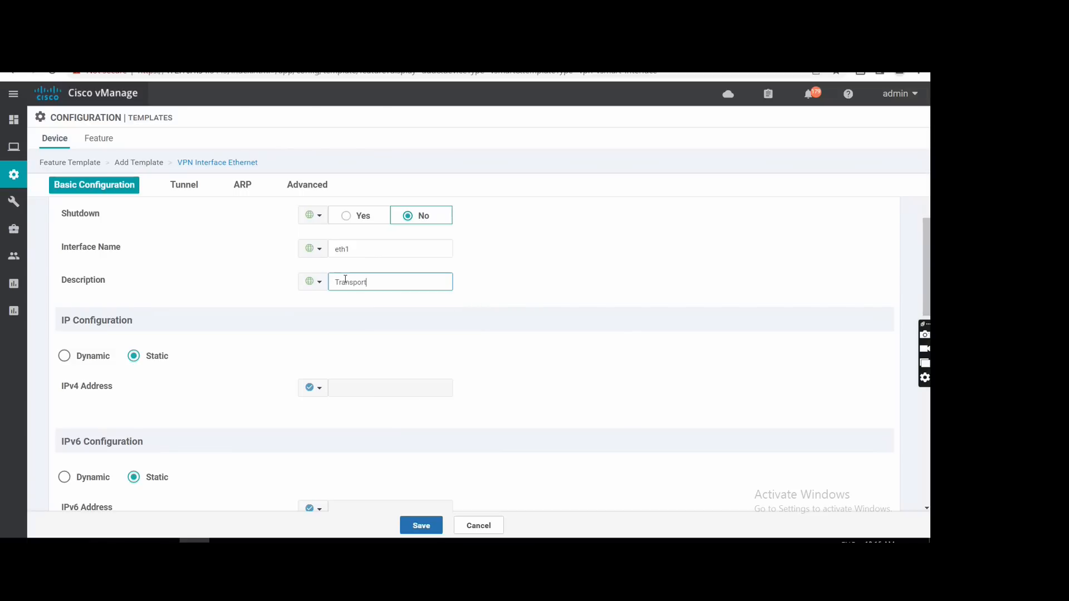
Set the static IPv4 address globally to 10.10.10.30/30, checking the vSmart address in the network topology.
scroll(279, 342, down, 2)
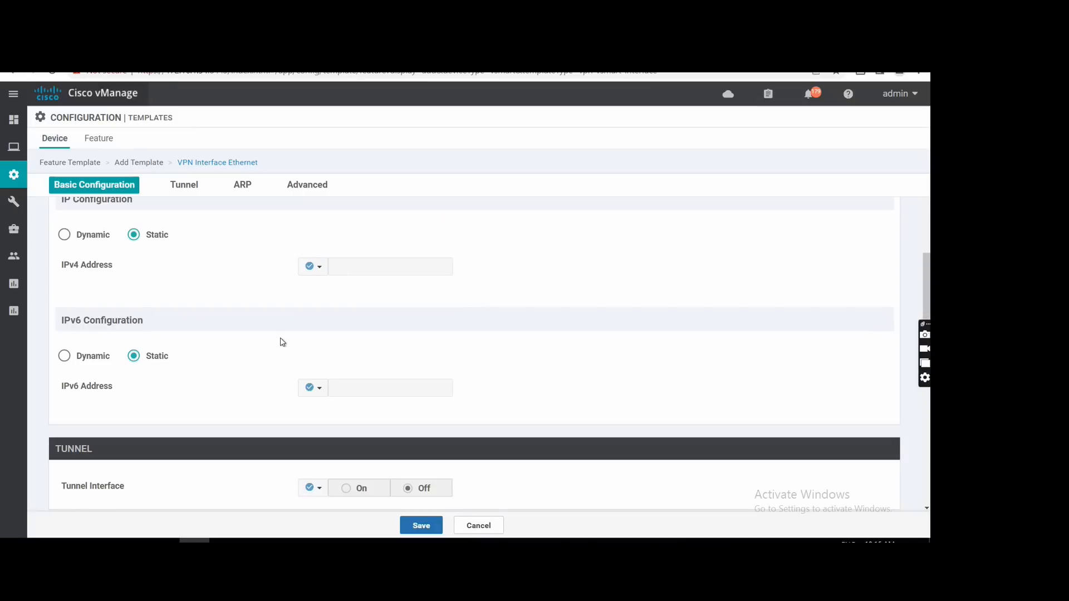
click(328, 273)
click(332, 284)
click(359, 271)
text(10.10.10.)
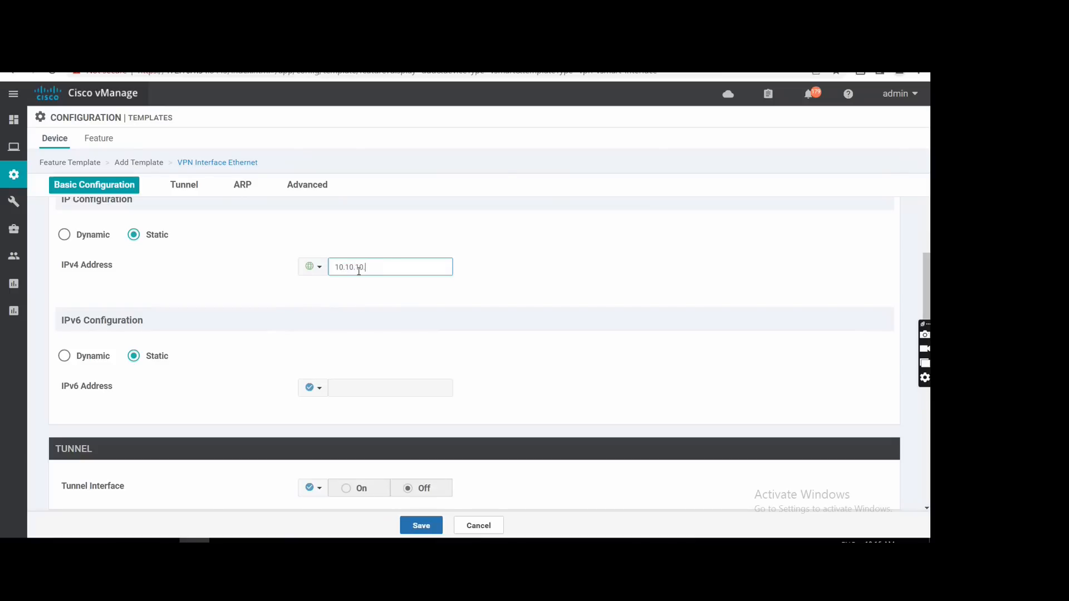
text(30.30)
key(ctrl+shift+Tab)
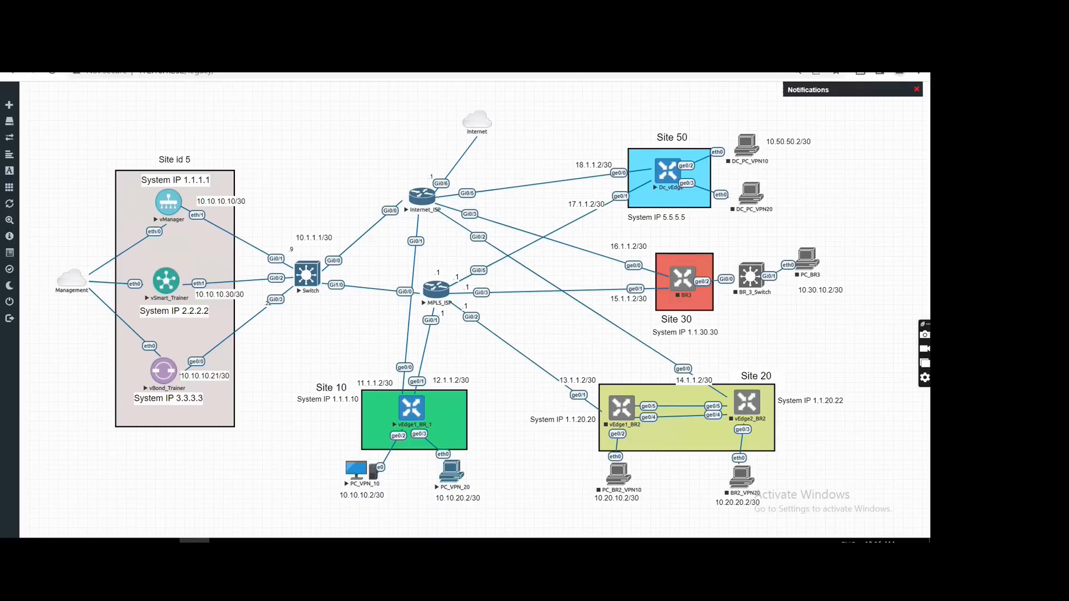
key(ctrl+Tab)
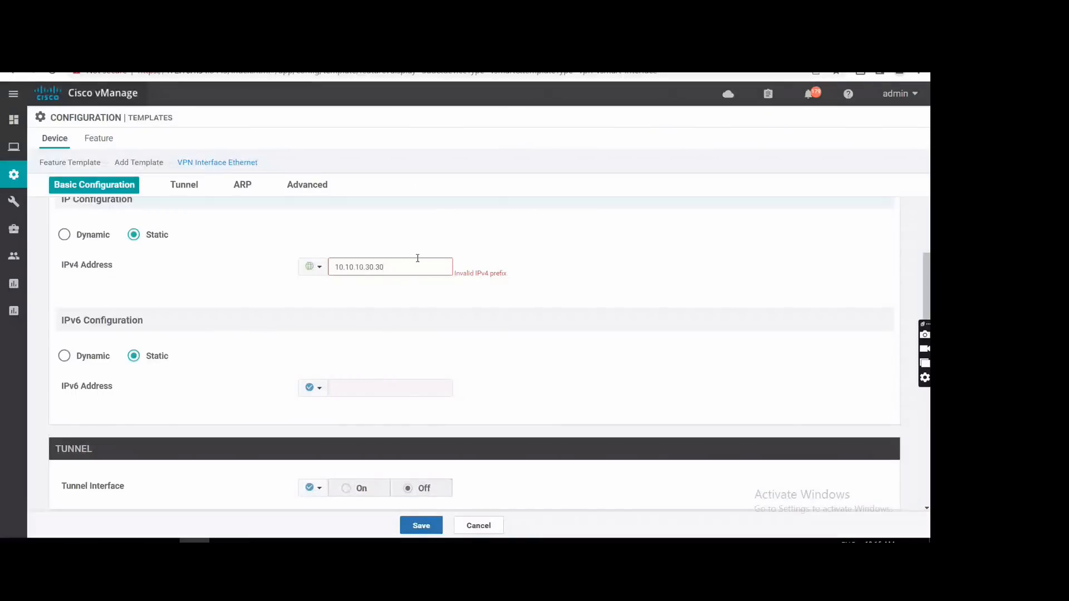
key(BackSpace)
key(BackSpace)
text(30)
scroll(462, 310, down, 1)
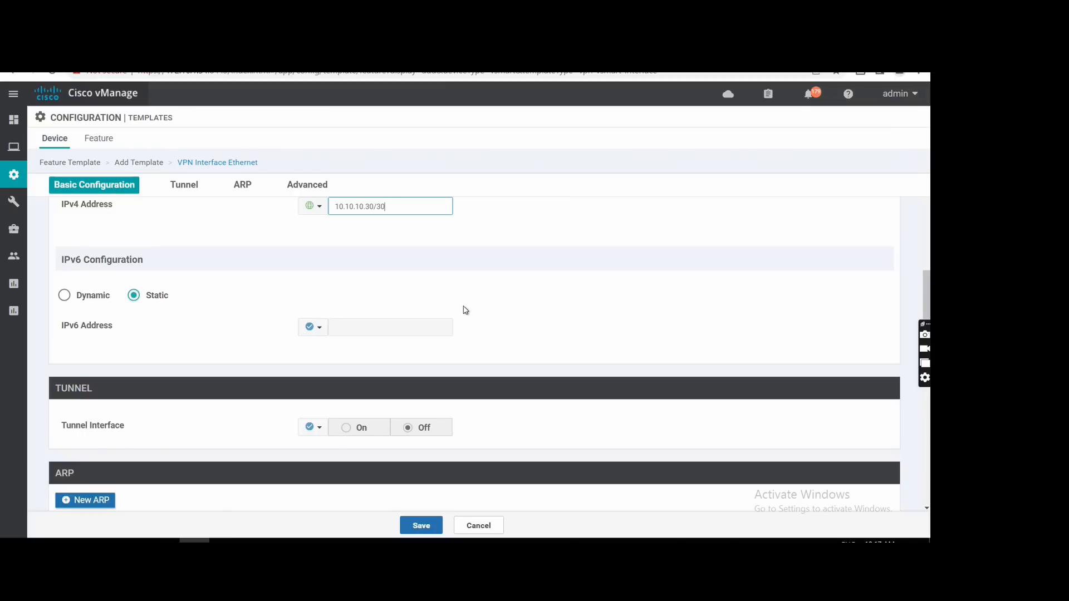
Turn the tunnel interface on globally and save the VPN interface feature template.
scroll(479, 357, down, 2)
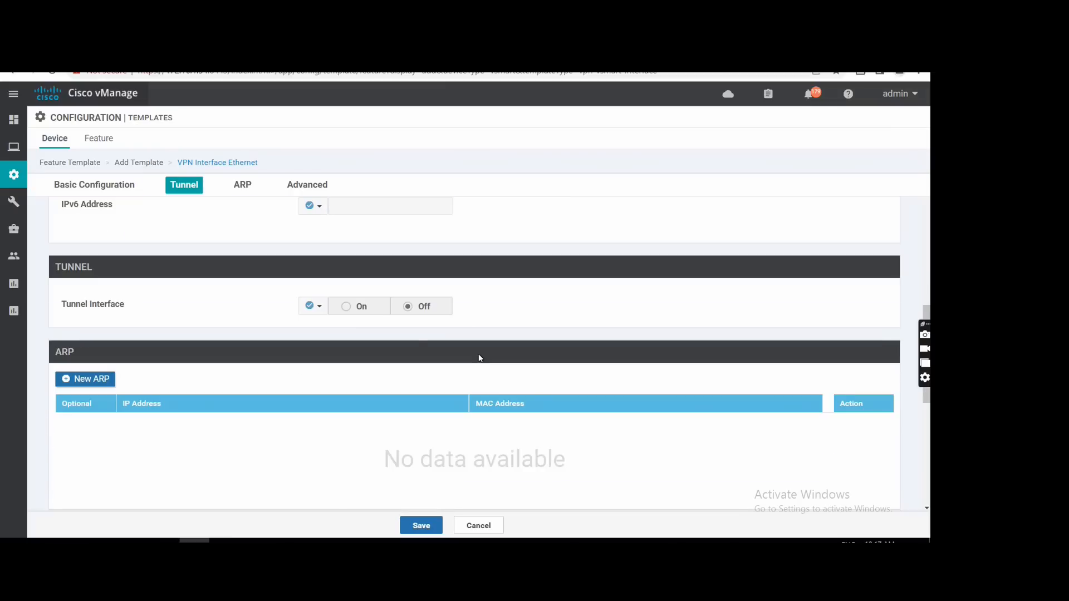
click(320, 306)
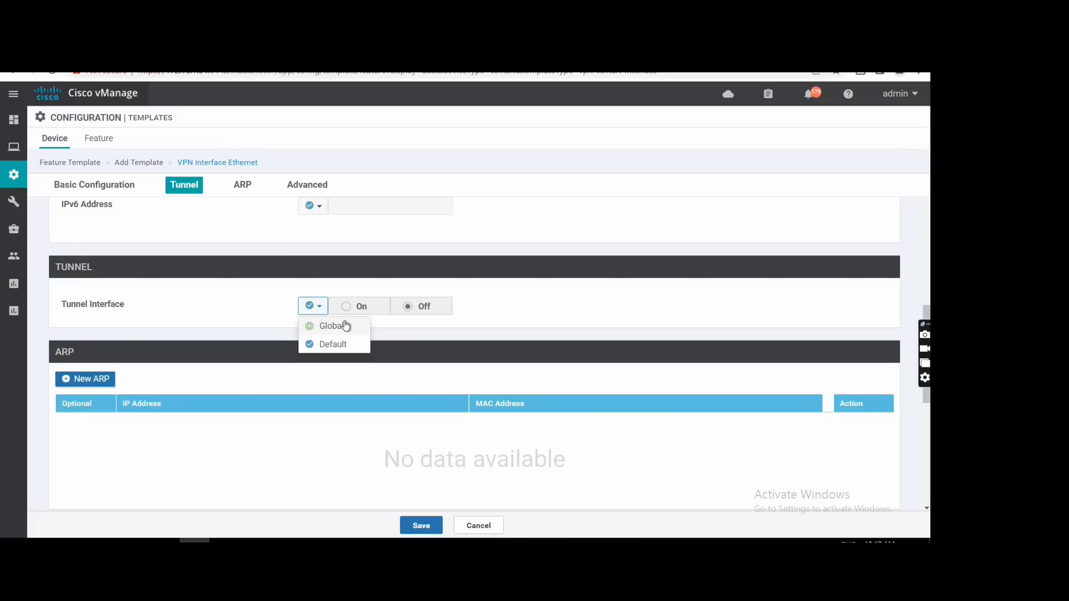
click(333, 329)
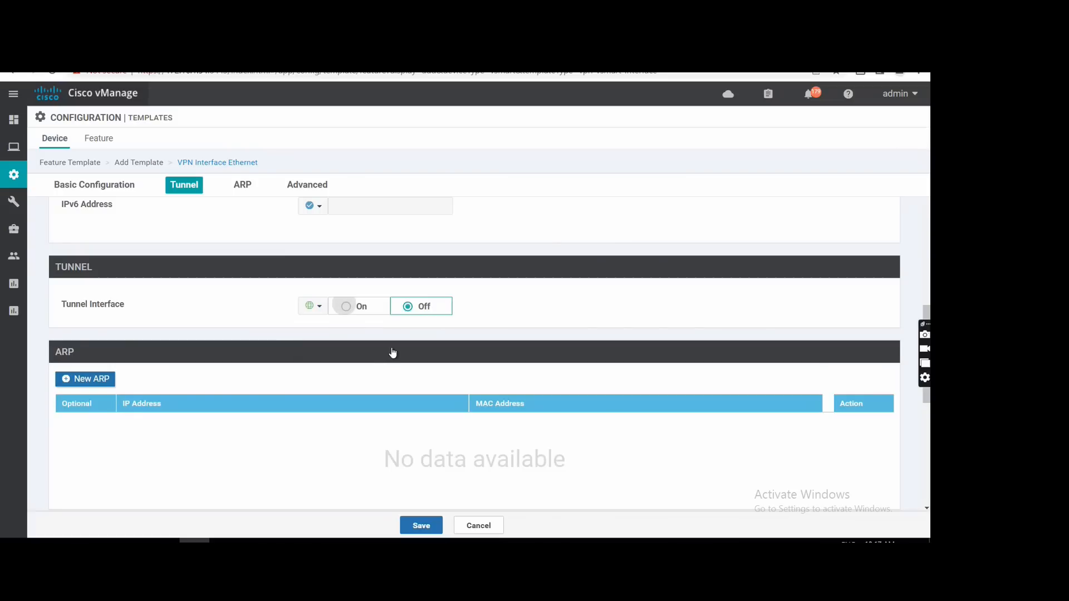
click(348, 307)
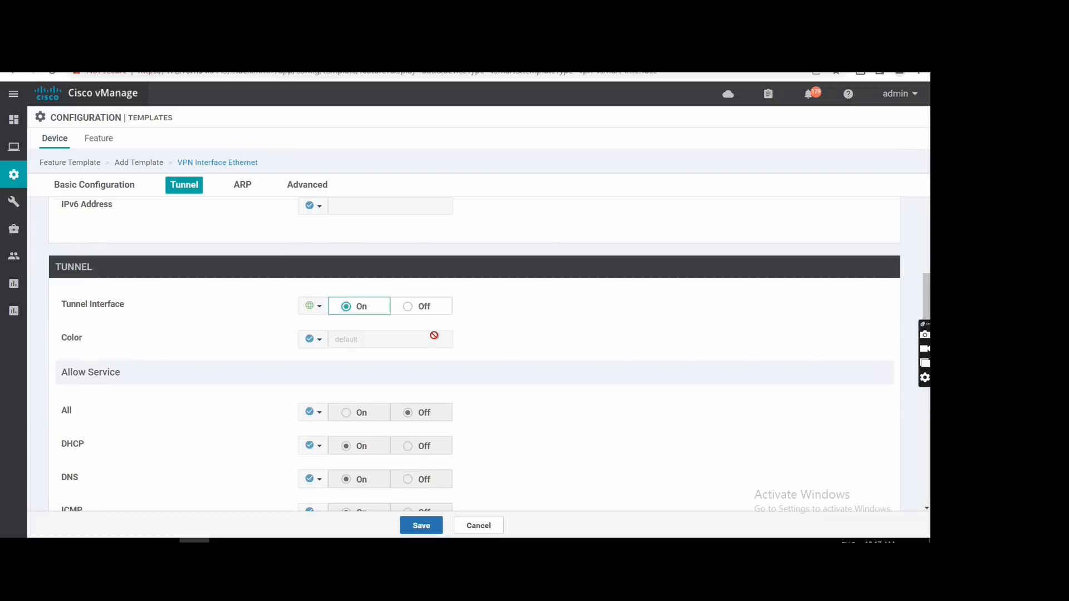
scroll(436, 449, down, 8)
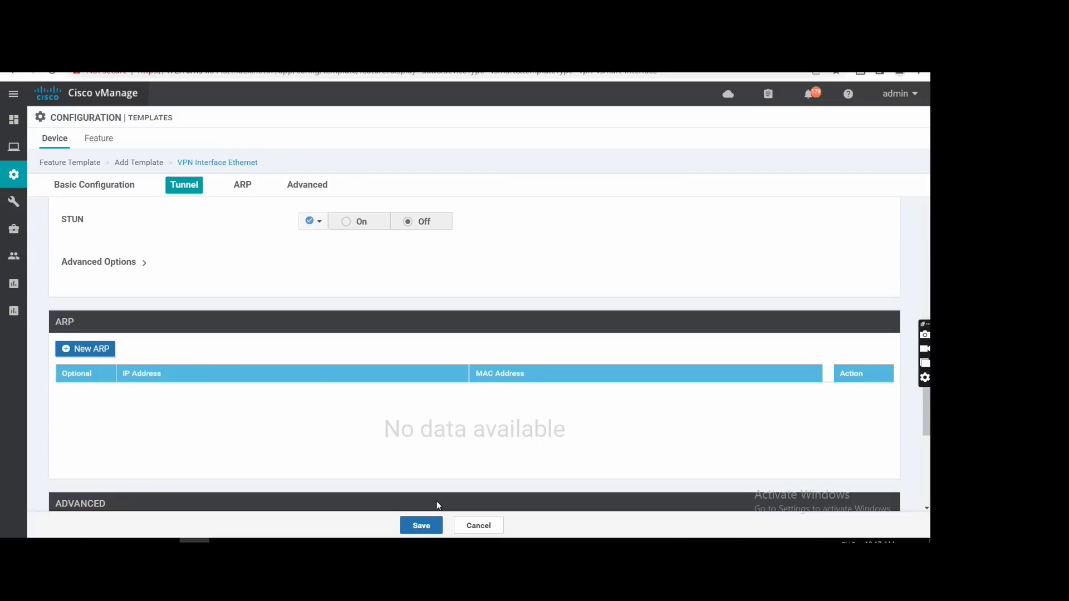
scroll(437, 502, down, 3)
click(423, 526)
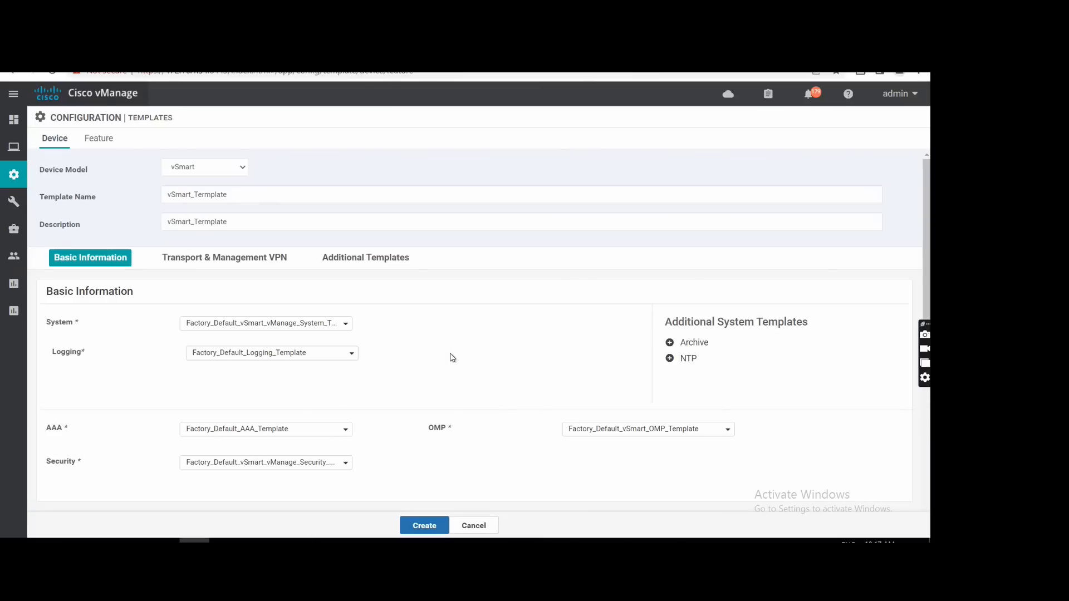
Add a VPN interface entry to VPN 512 without choosing a template for it, and create the vSmart device template.
scroll(453, 358, down, 4)
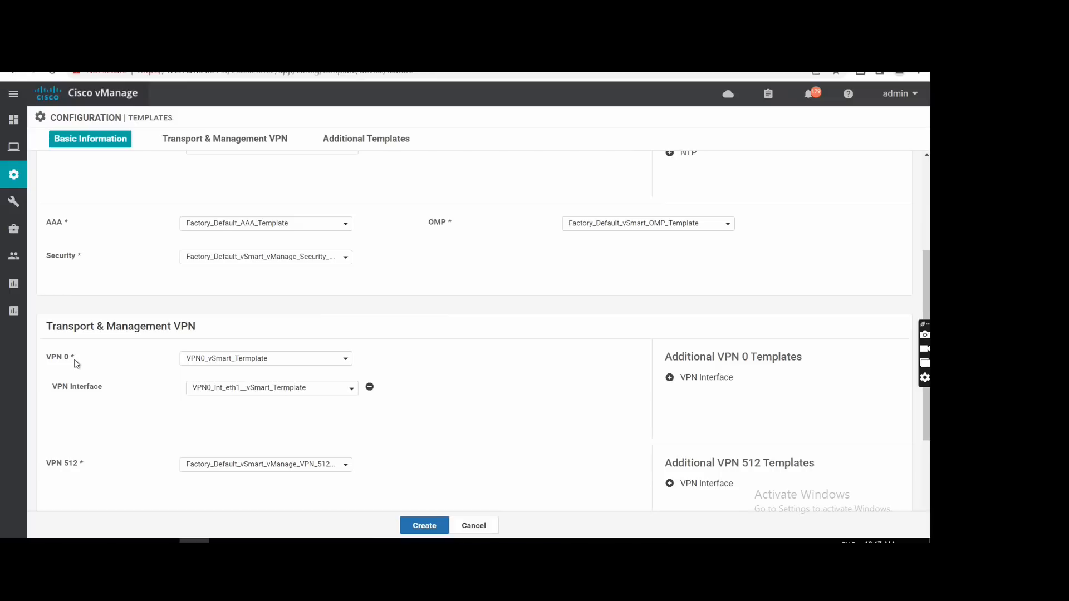
scroll(77, 363, down, 1)
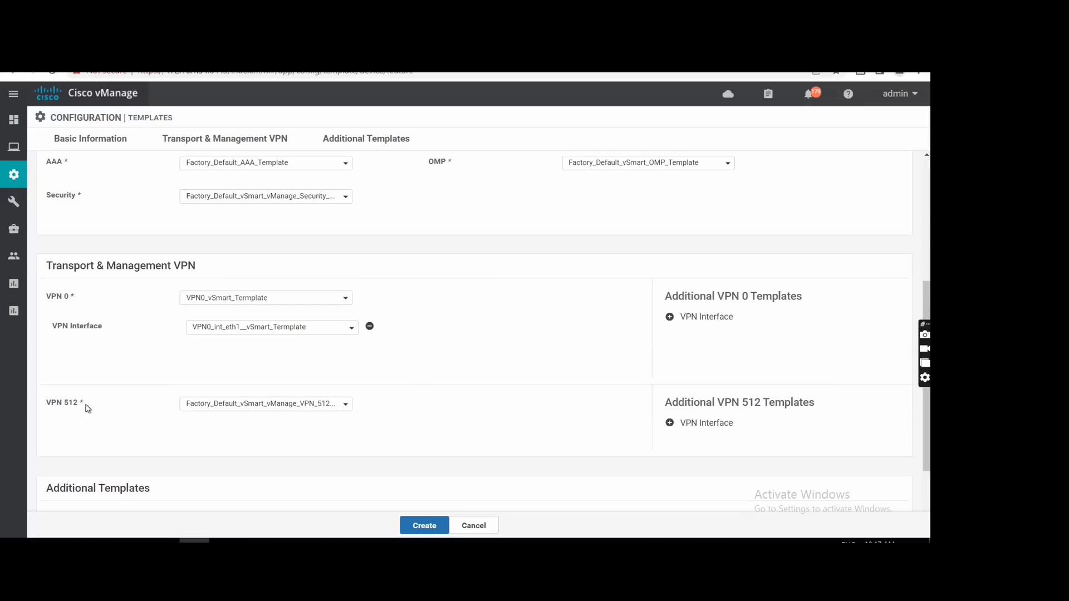
click(715, 425)
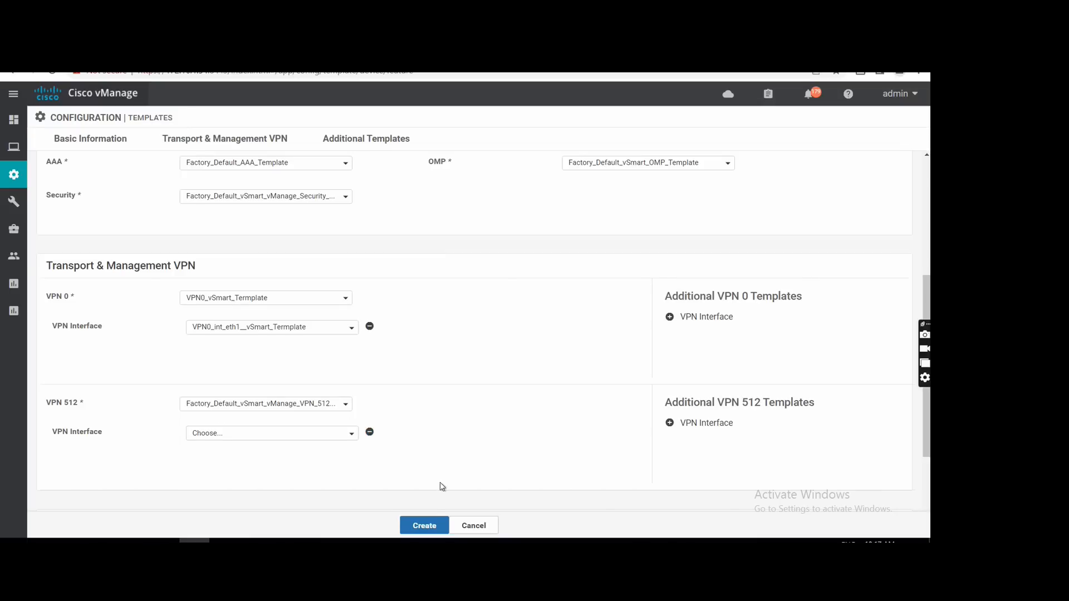
scroll(471, 439, down, 2)
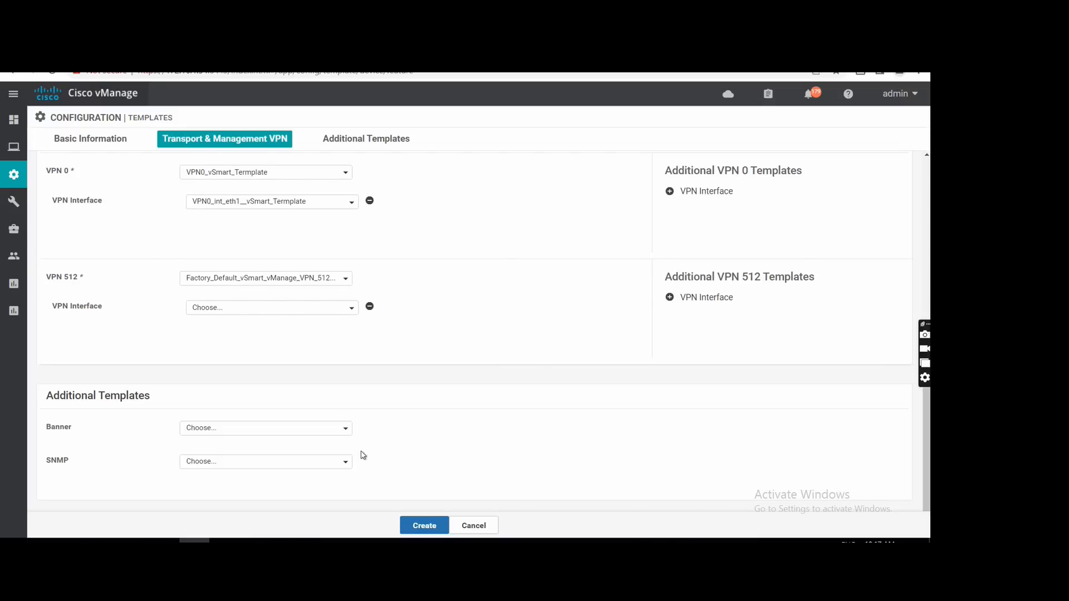
click(423, 526)
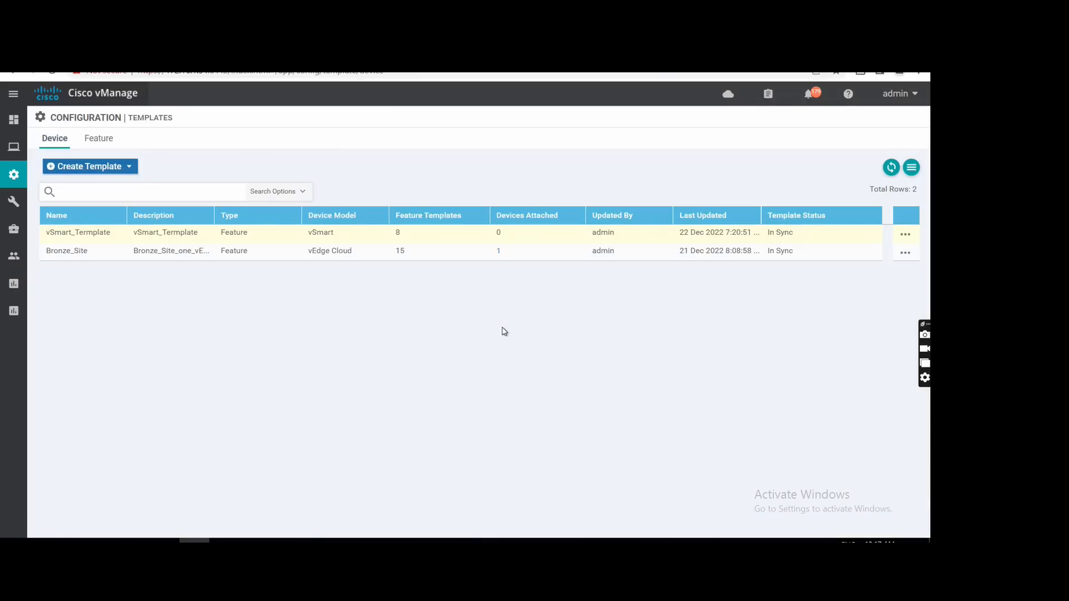
Attach the vSmart-Trainer device to the vSmart_Termplate device template.
click(900, 235)
click(863, 319)
click(289, 265)
click(459, 312)
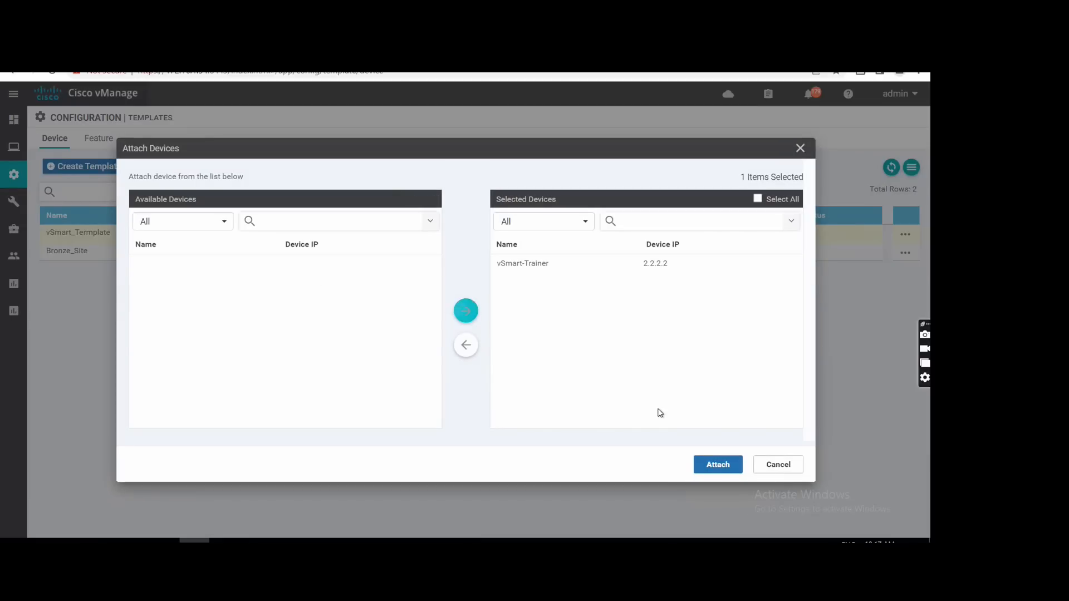
click(720, 466)
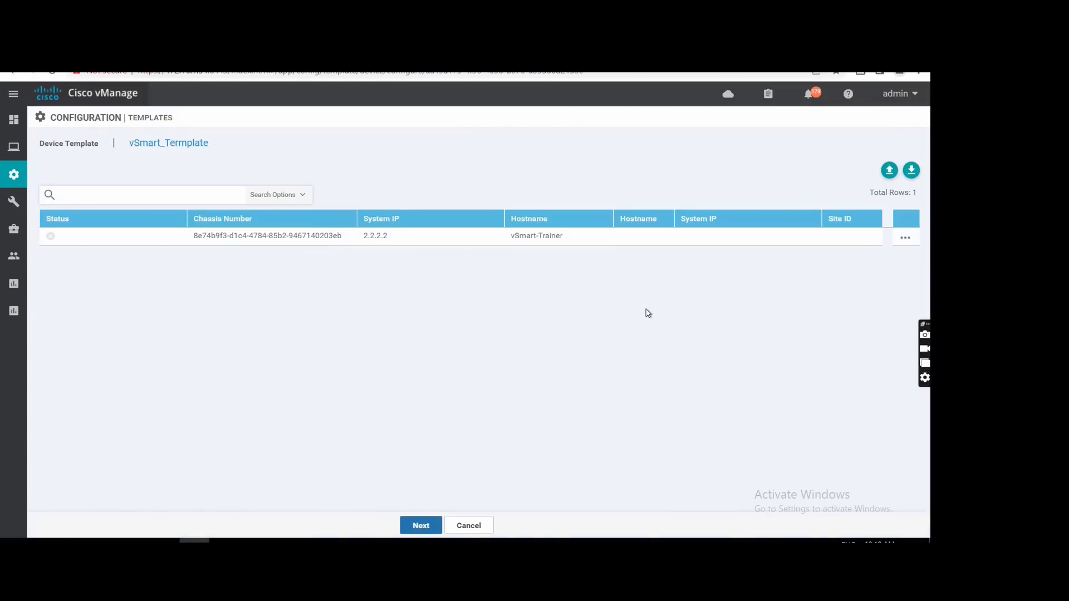
Edit the device's template variables, setting the hostname to vSmart-Trainer and the system IP to 2.2.2.2.
click(905, 236)
click(868, 258)
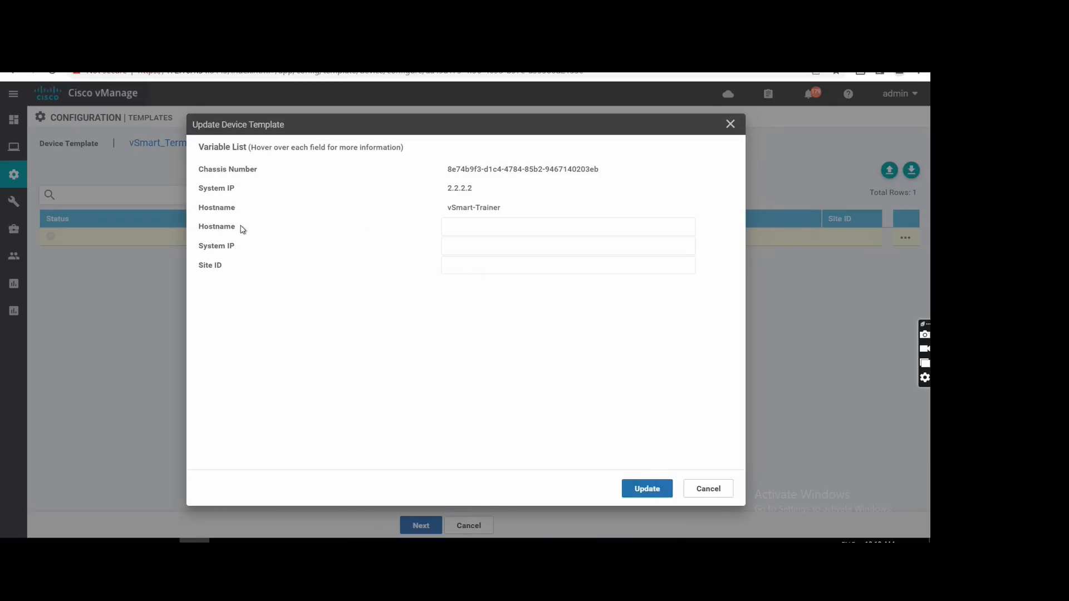
drag(507, 213, 452, 232)
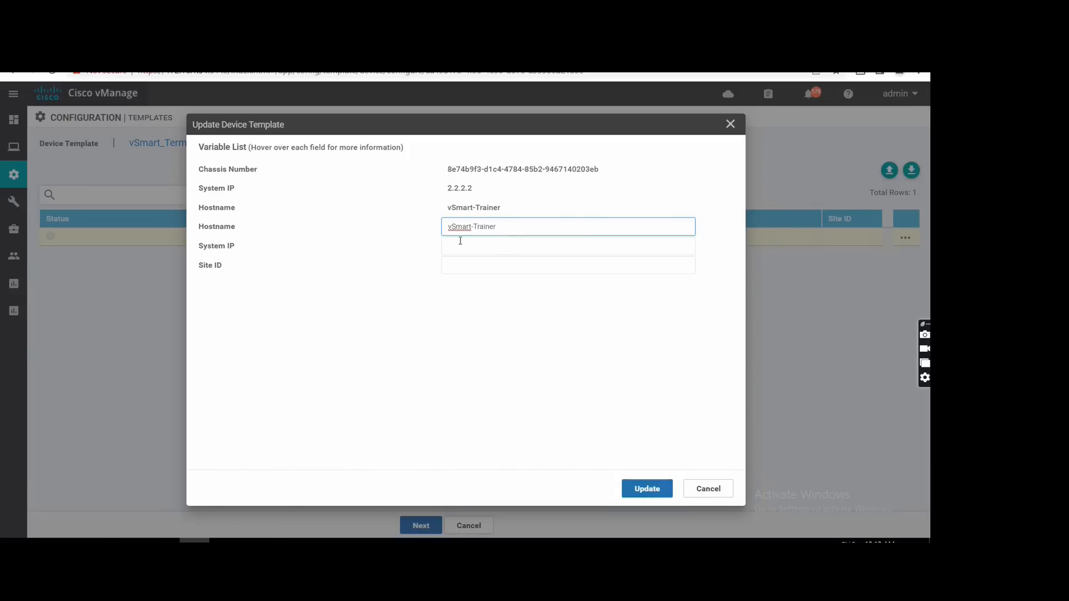
click(456, 249)
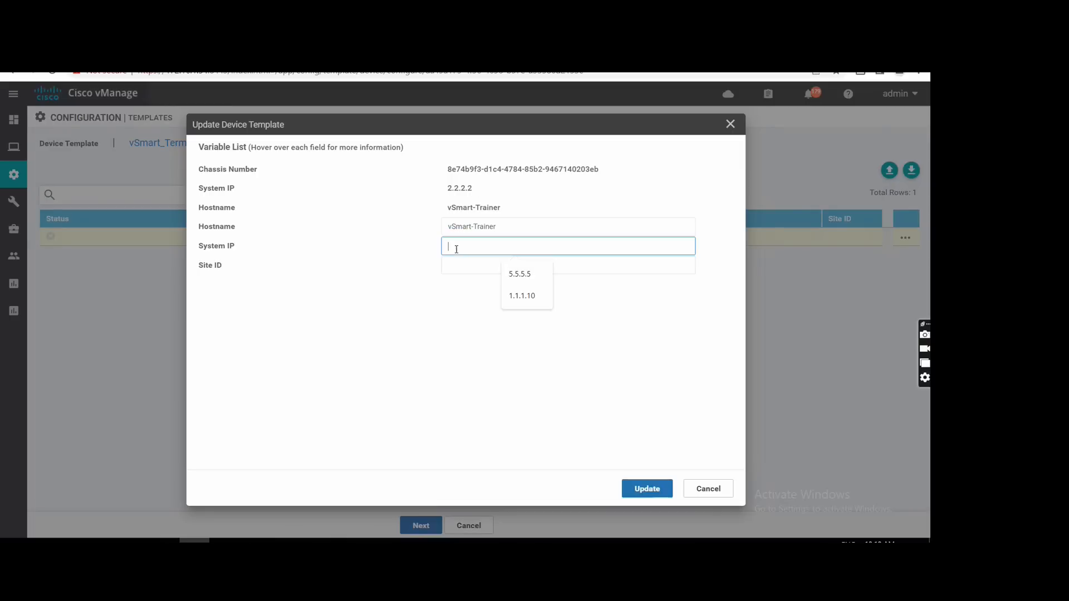
text(2.2.2.2)
Check the site ID in the network topology, set it to 5, and update the device's variables.
click(457, 263)
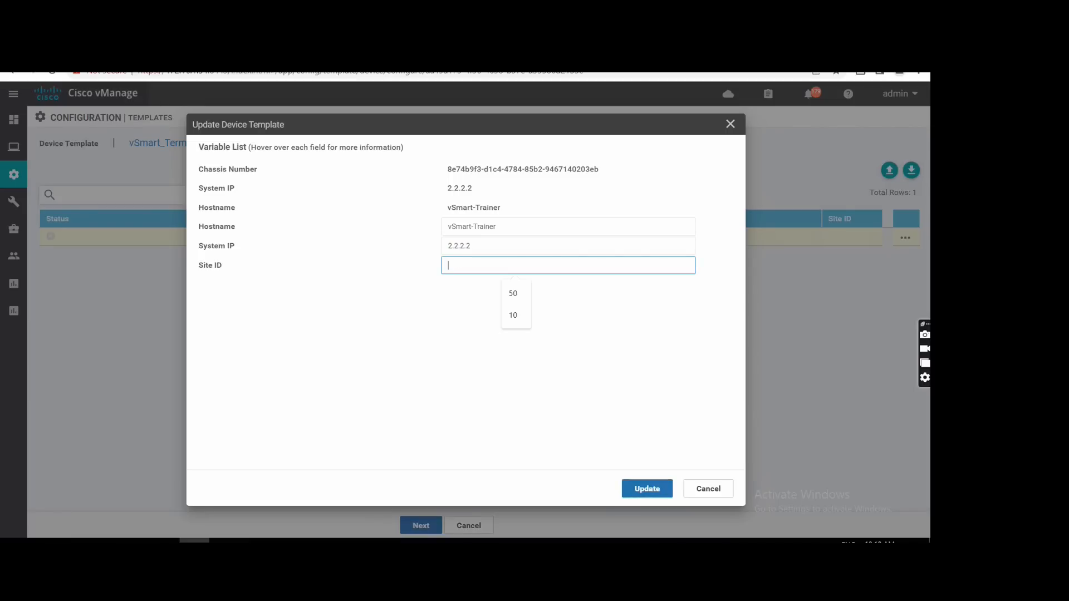
key(ctrl+Tab)
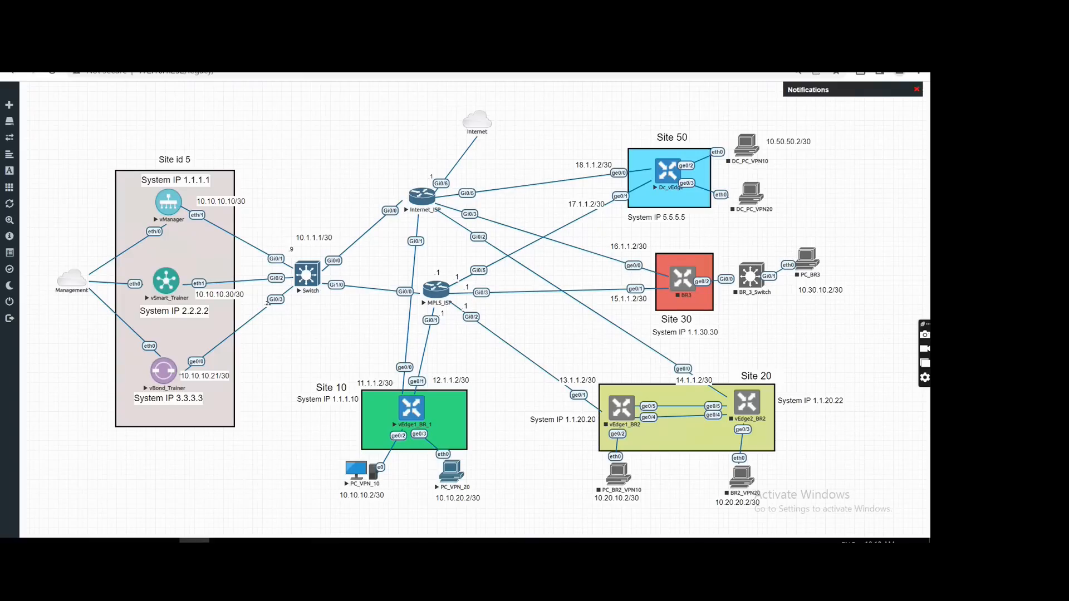
key(ctrl+Tab)
text(5)
click(645, 493)
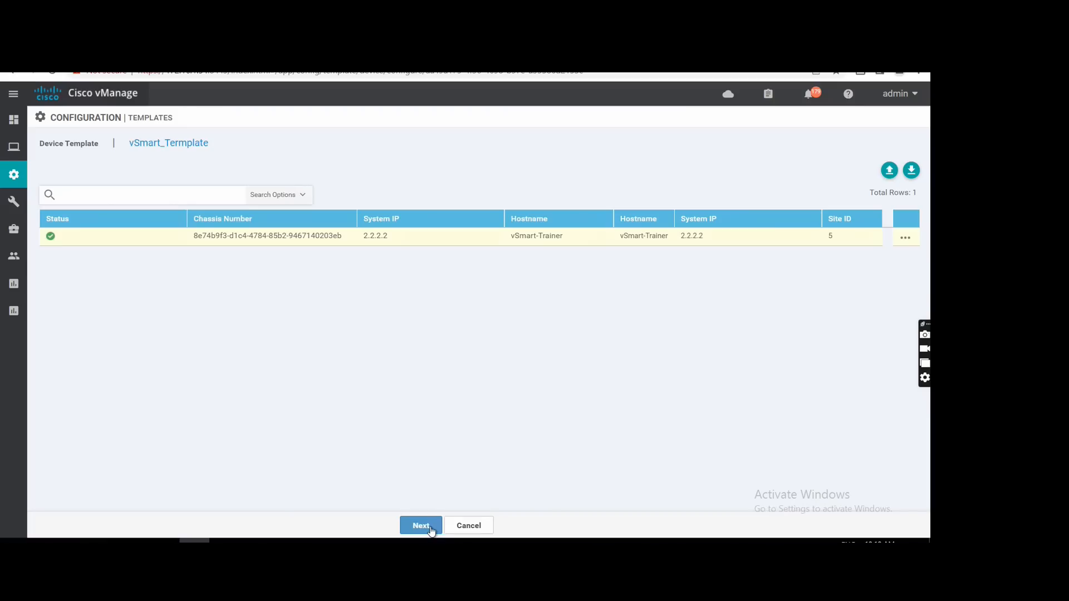
Push the template configuration to vSmart-Trainer and expand the task's log.
click(421, 526)
click(573, 529)
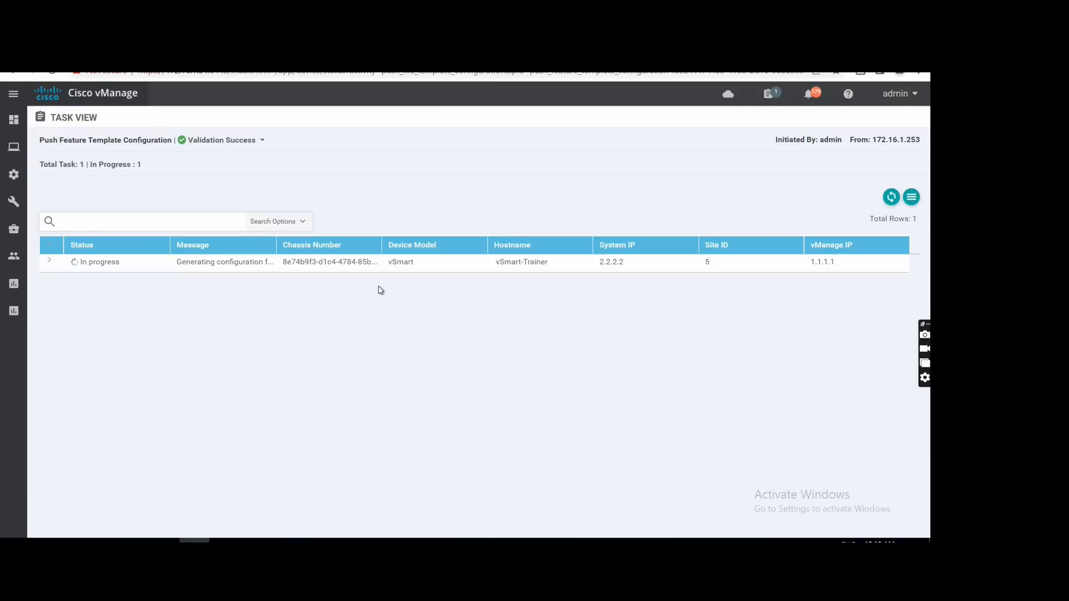
click(49, 262)
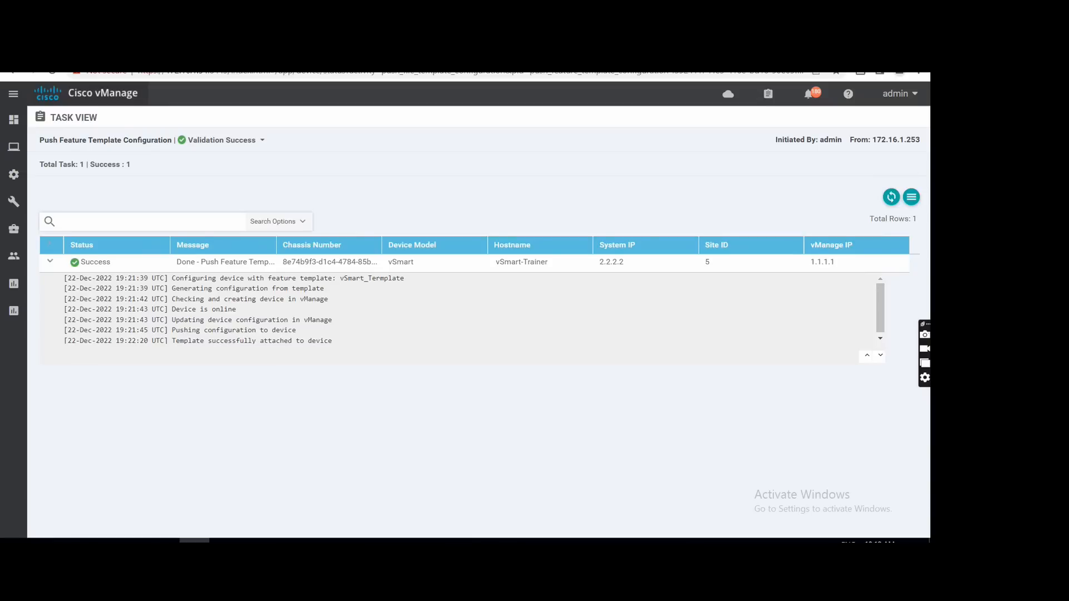
Open the vSmart console from the network topology and log in as admin with the account password.
click(245, 51)
click(165, 283)
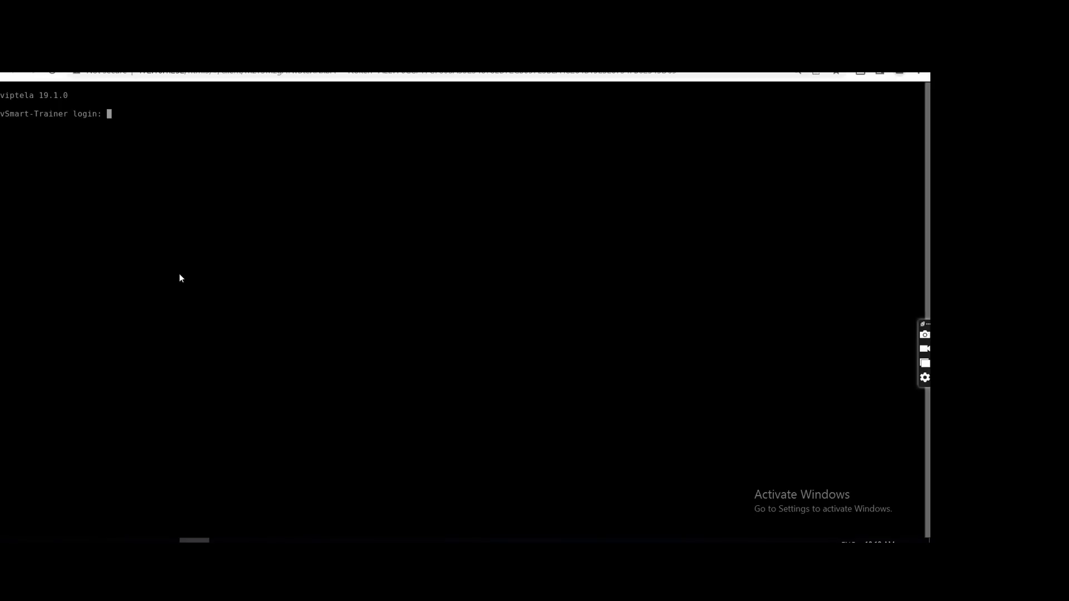
text(admin)
key(Return)
Display the vSmart's full running configuration and examine the system, OMP, VPN 0 and VPN 512 sections.
key(Return)
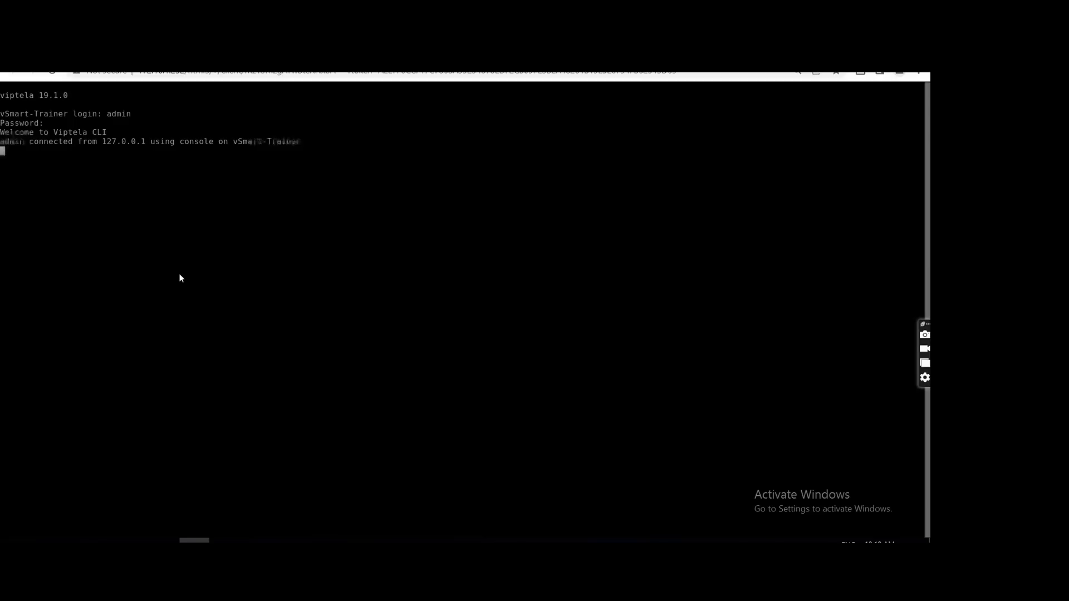
text(sh run)
key(Return)
key(space)
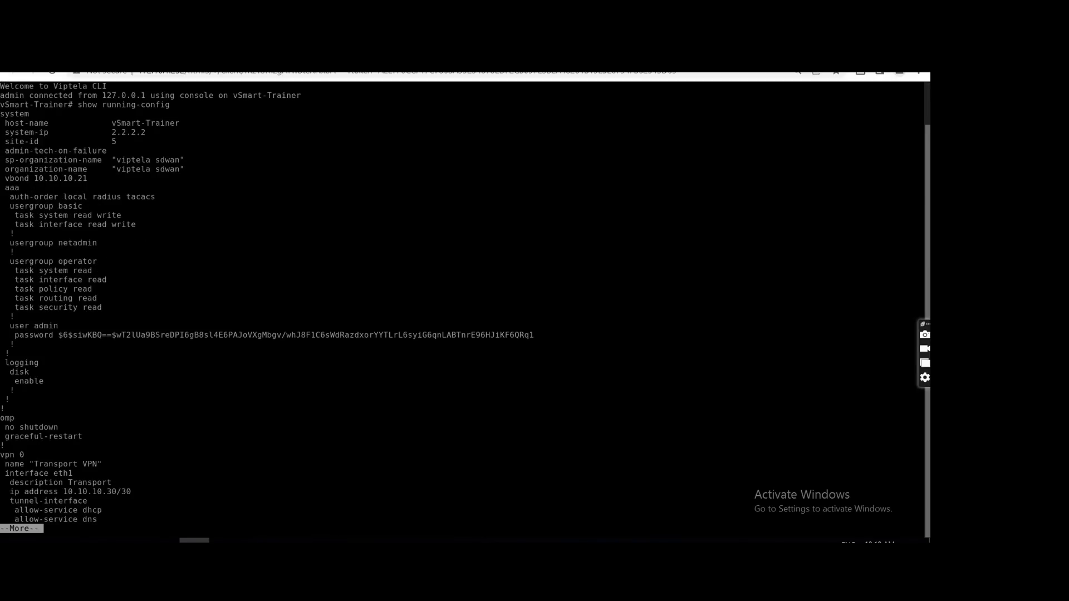
key(q)
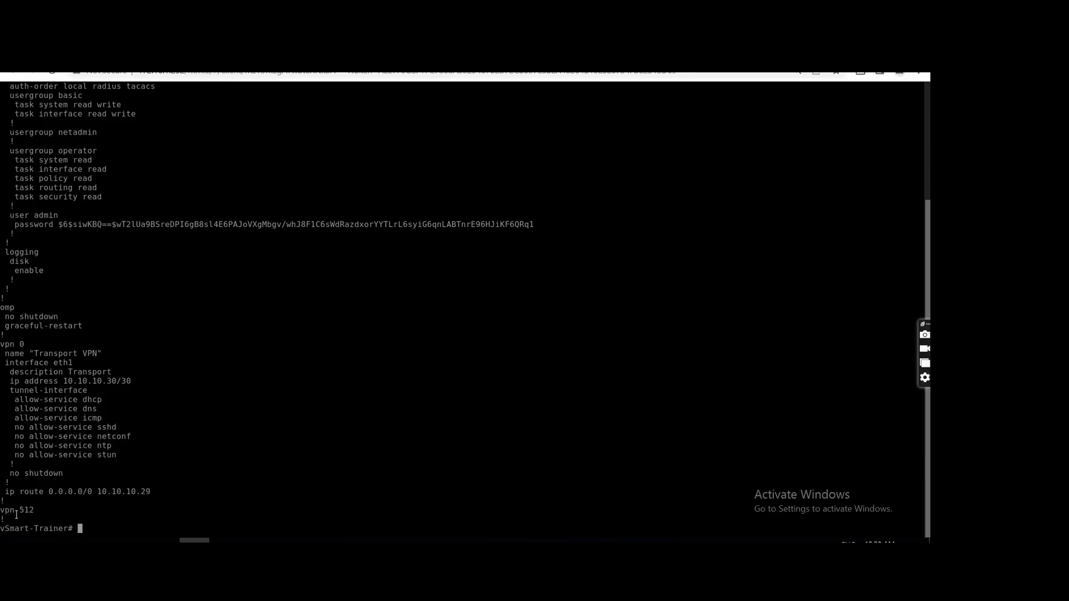
drag(38, 520, 3, 511)
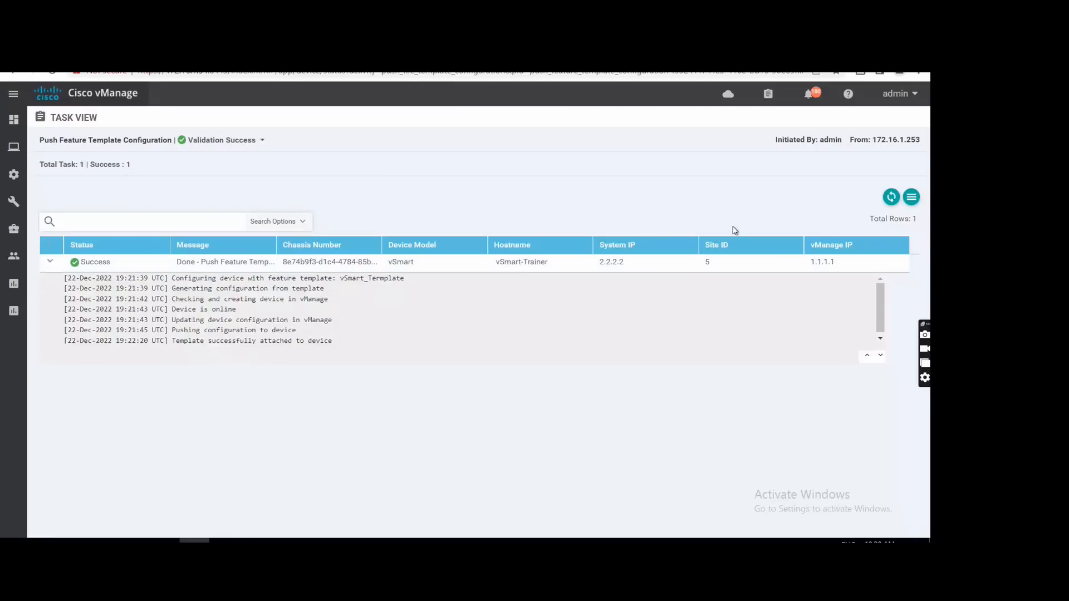
Return to the configuration templates in vManage and show the list of feature templates.
mouse_move(28, 188)
click(55, 287)
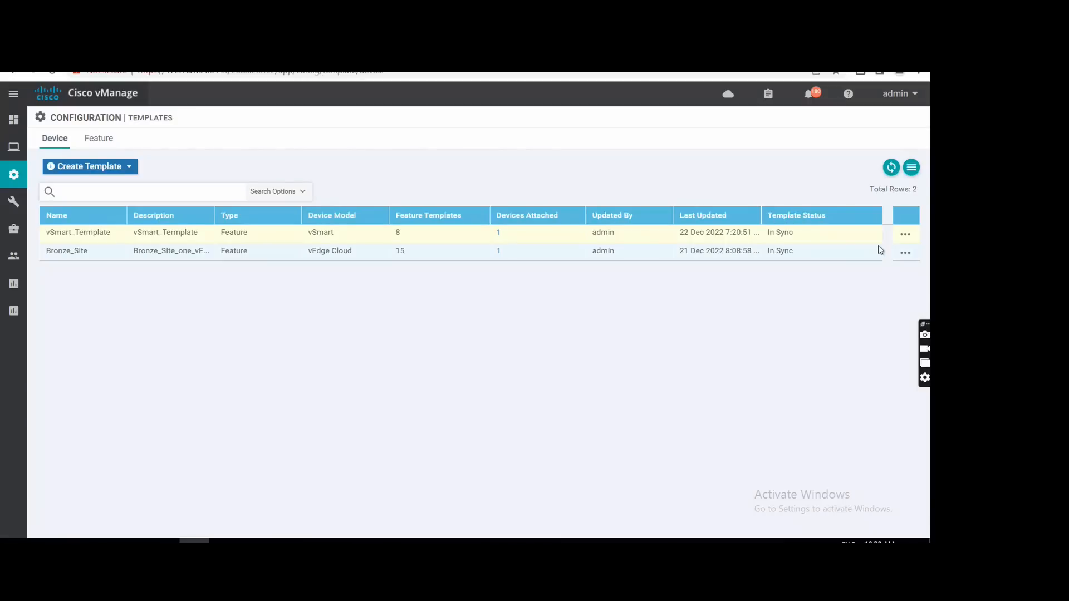
click(97, 140)
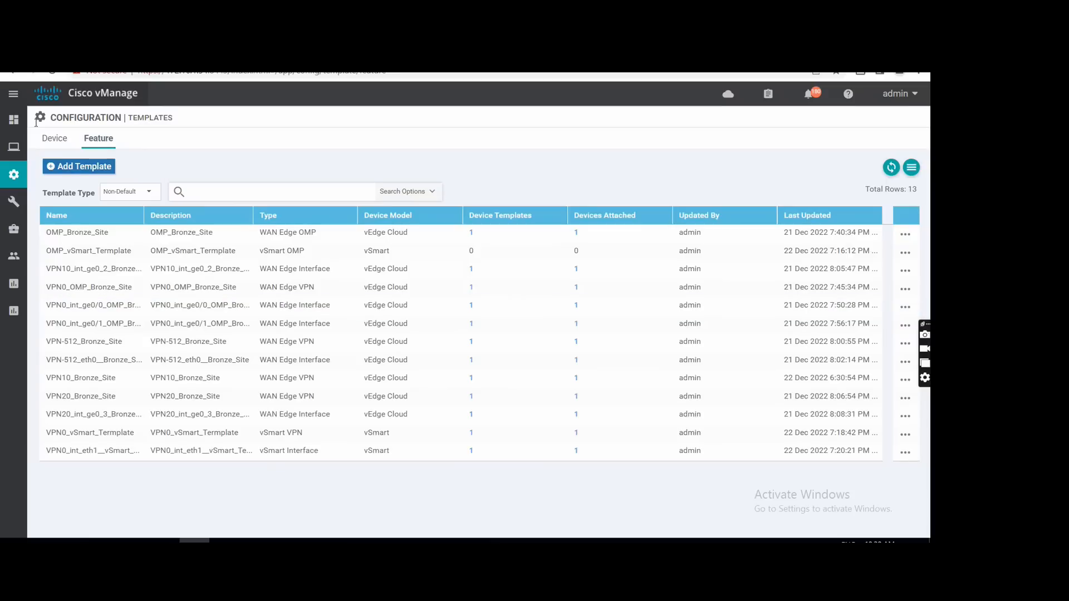
Open the vSmart_Termplate device template for editing, add a VPN Interface under VPN 512 and start a new interface template for it.
click(54, 139)
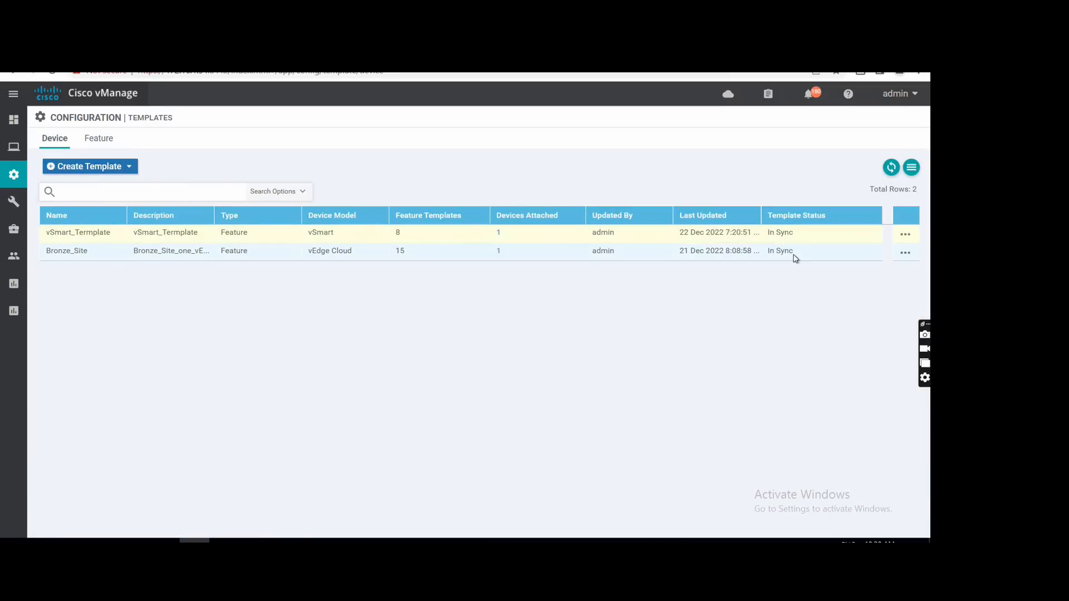
click(906, 236)
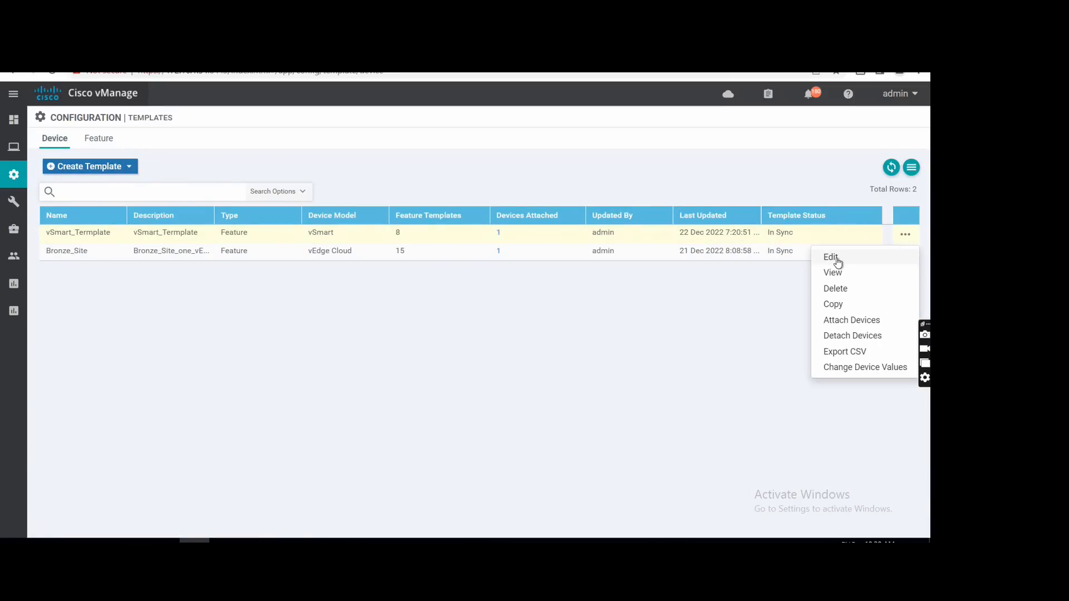
click(837, 259)
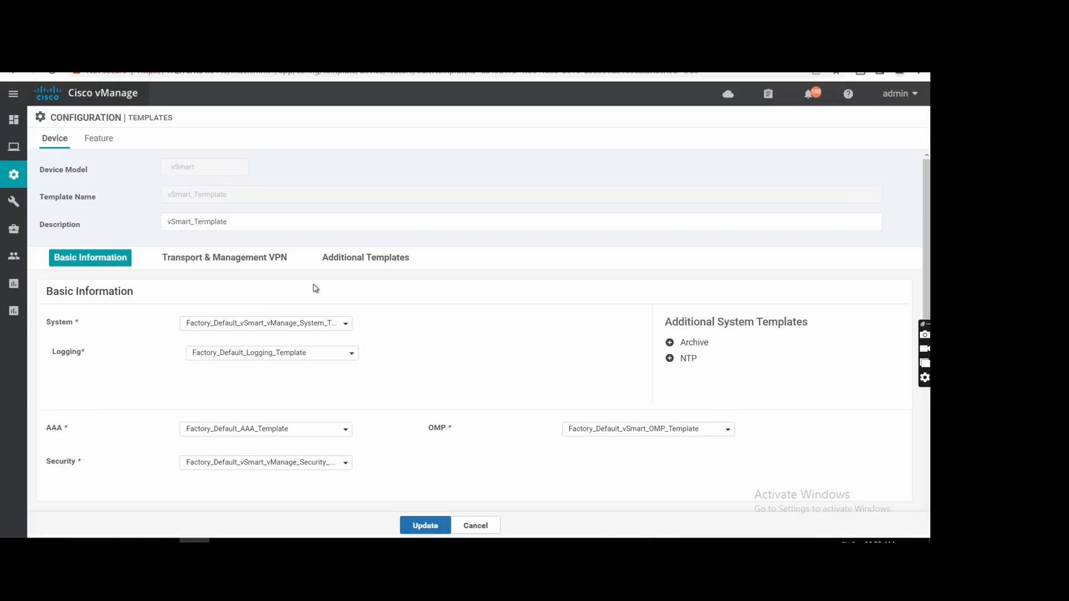
click(252, 263)
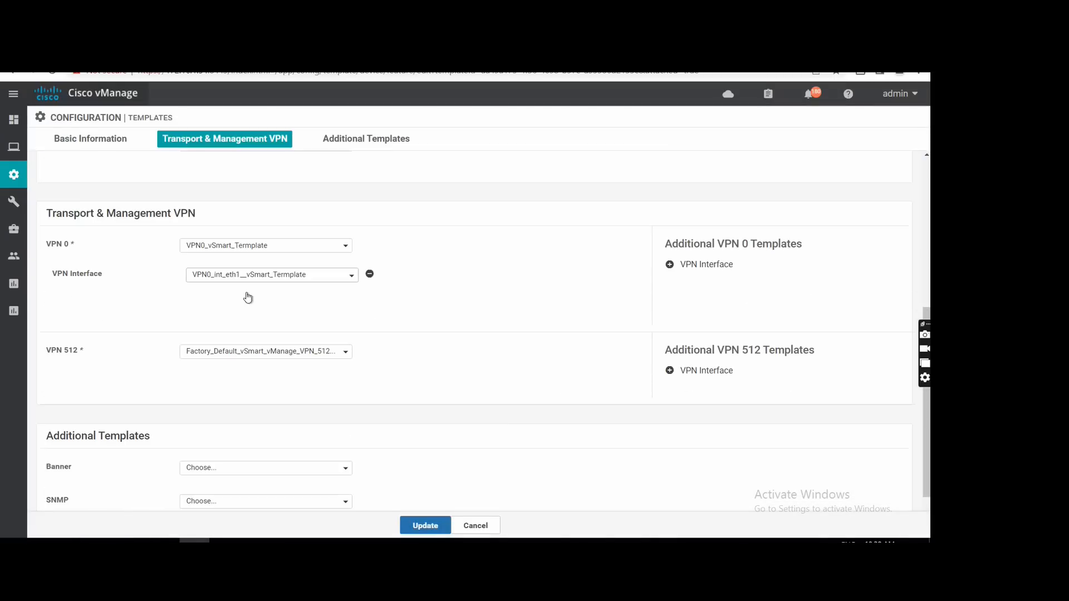
click(706, 372)
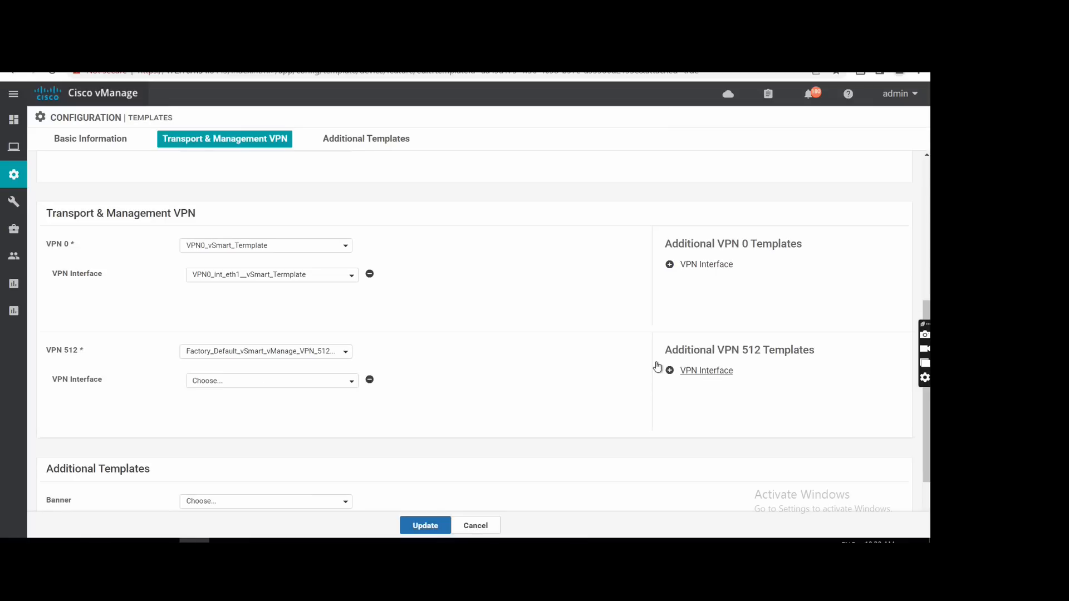
click(227, 383)
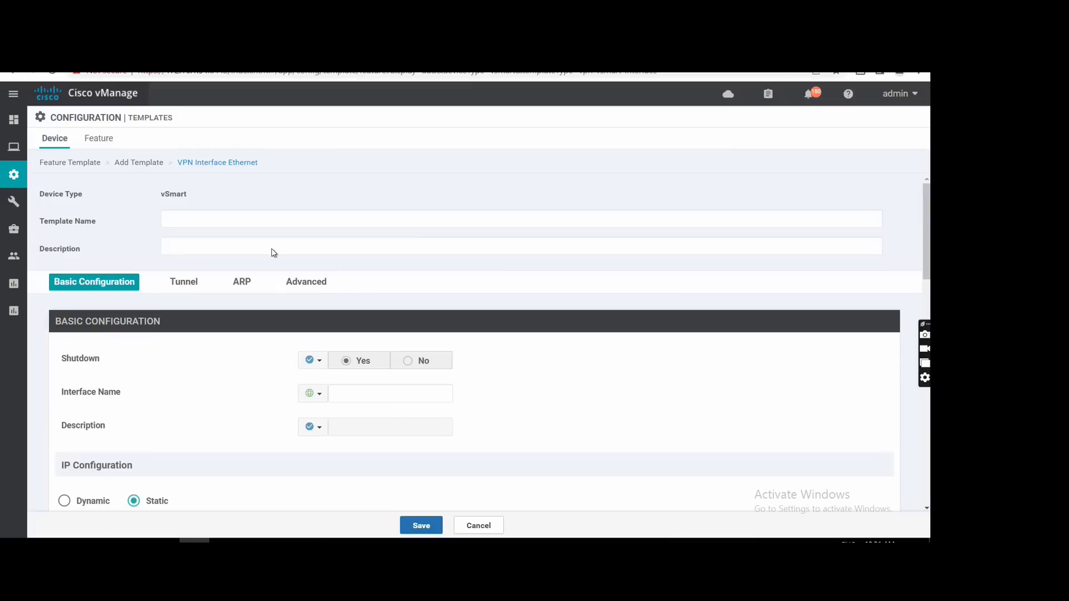
Enter vSmart_512-eth0 as both the template name and the description of the new VPN interface template.
click(203, 218)
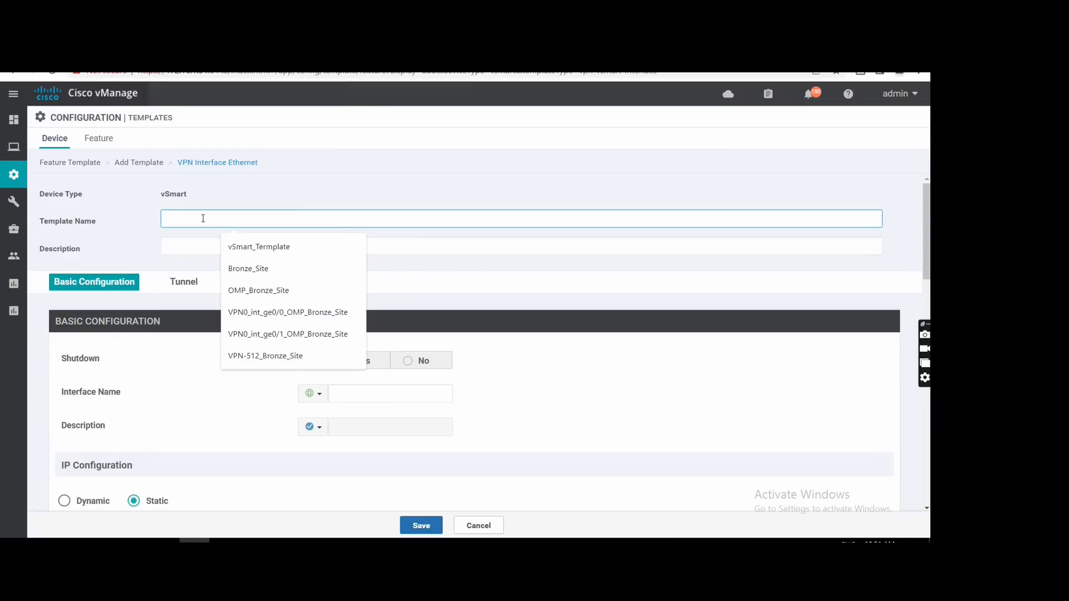
text(vpn 512 !)
drag(200, 219, 137, 226)
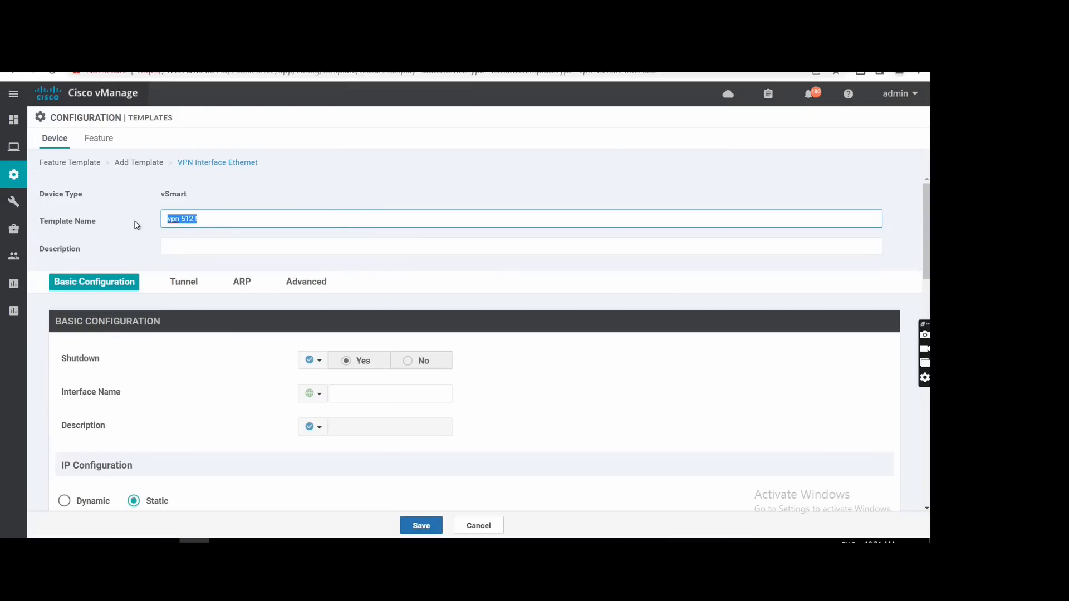
text(v)
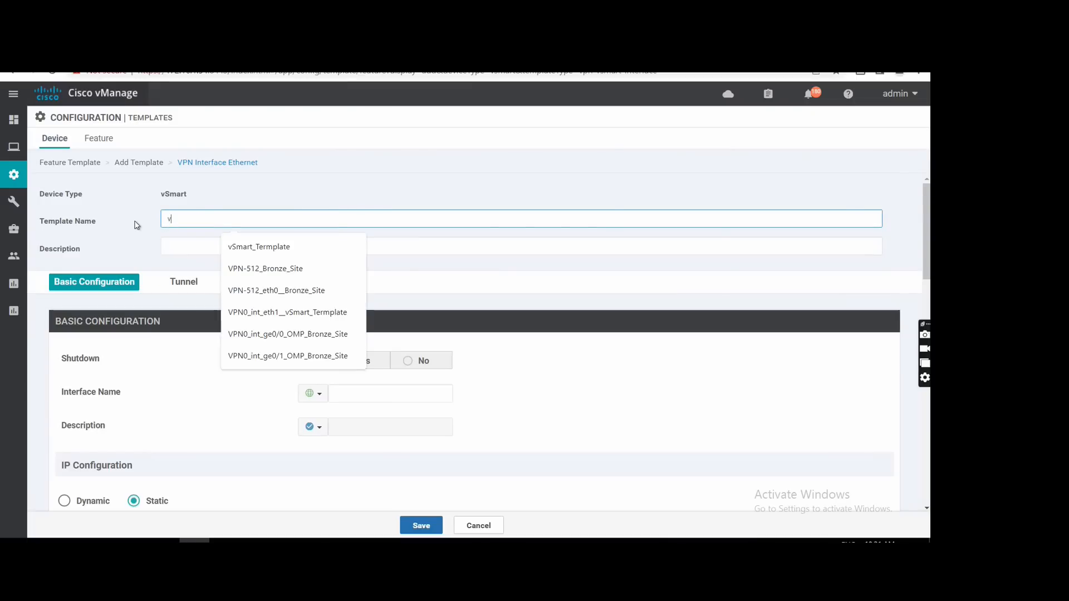
text(Maart_512-eth)
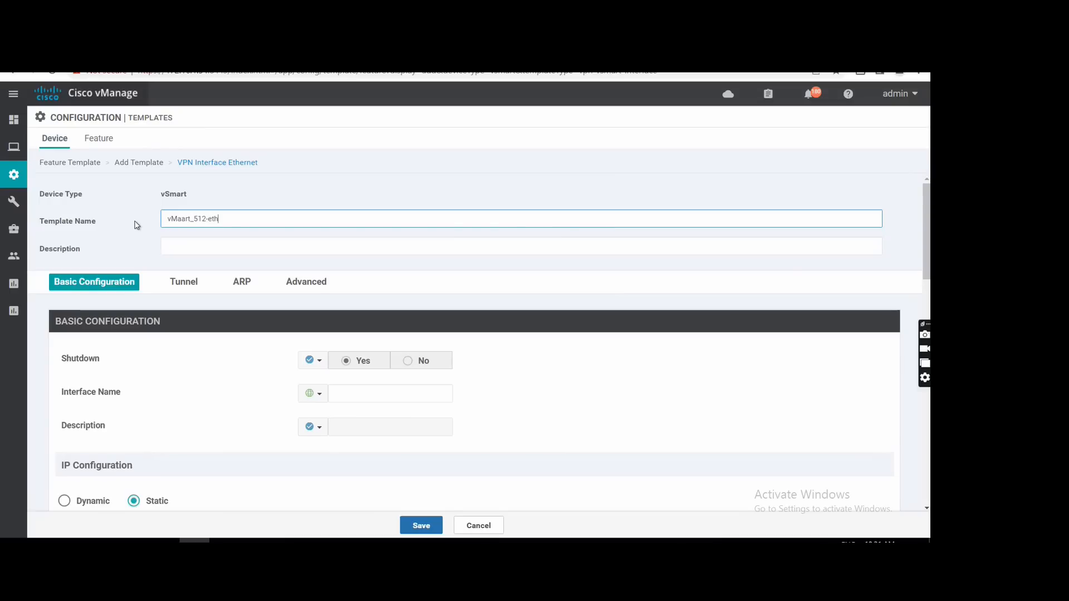
text(0)
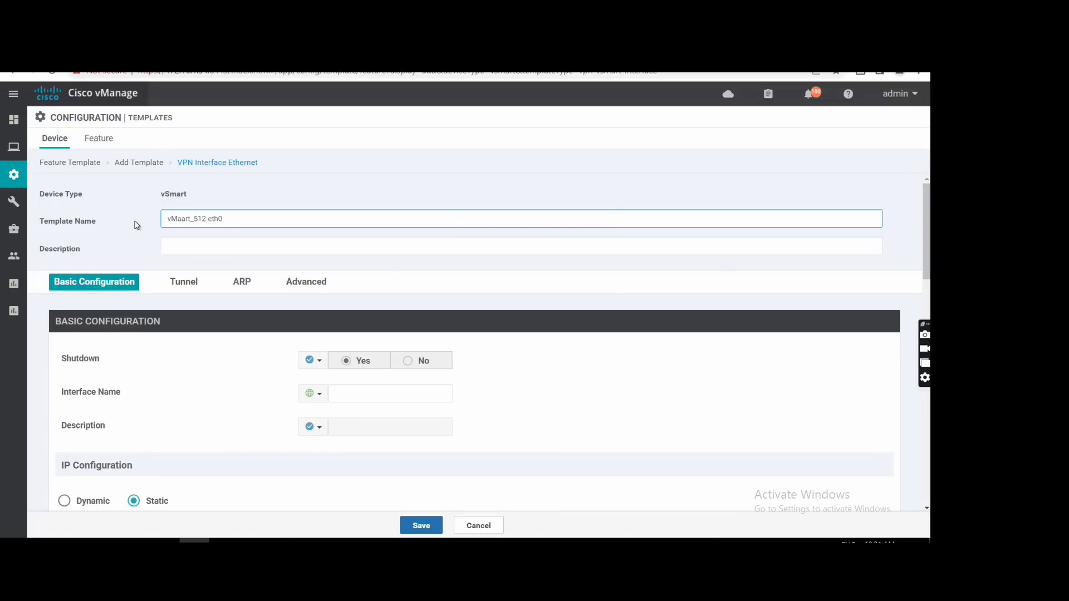
click(174, 219)
key(BackSpace)
text(Sm)
key(Delete)
key(ctrl+a)
key(ctrl+c)
click(188, 241)
key(ctrl+v)
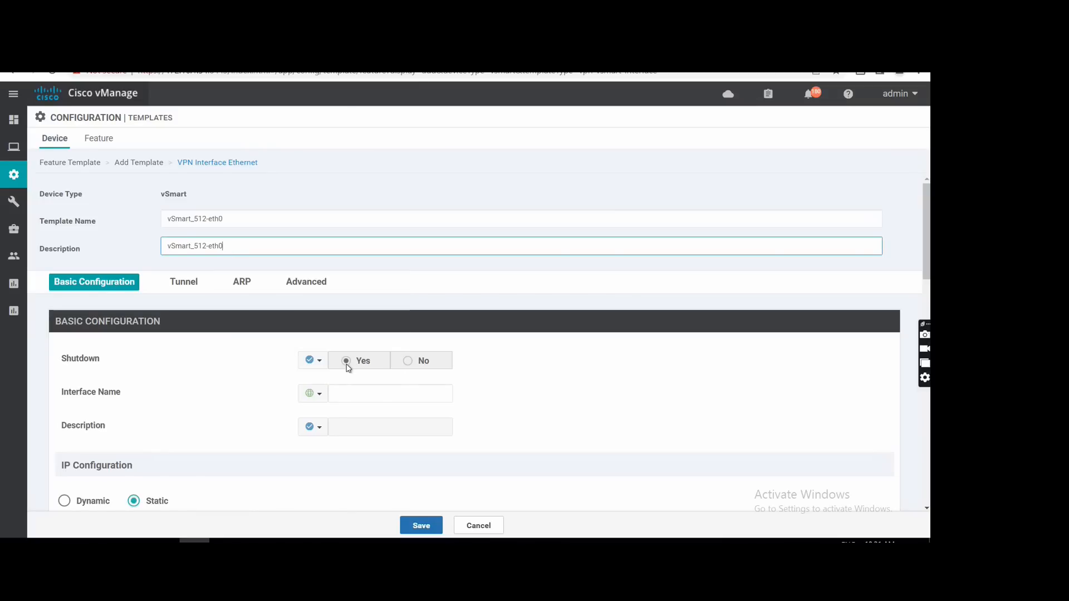
Set the interface's Shutdown option to a global value of No and its interface name to eth0.
click(311, 364)
click(317, 378)
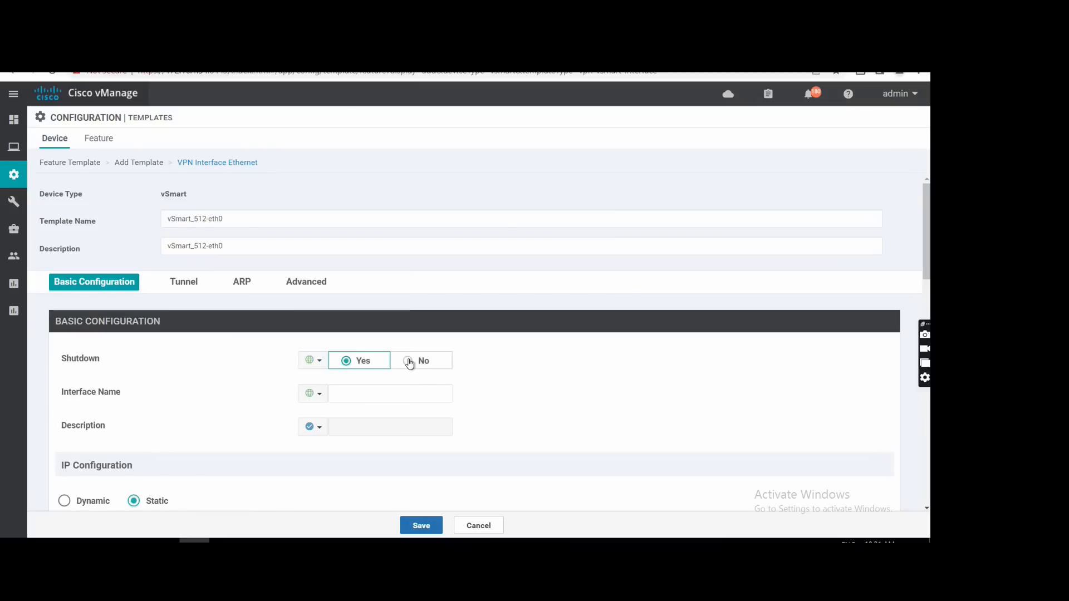
click(347, 395)
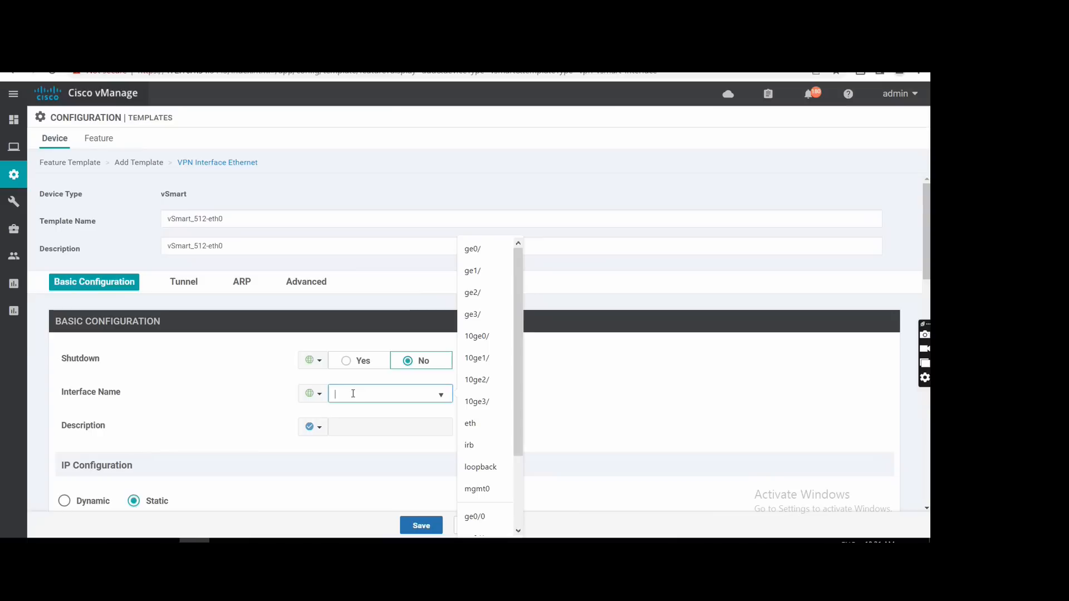
text(eth0)
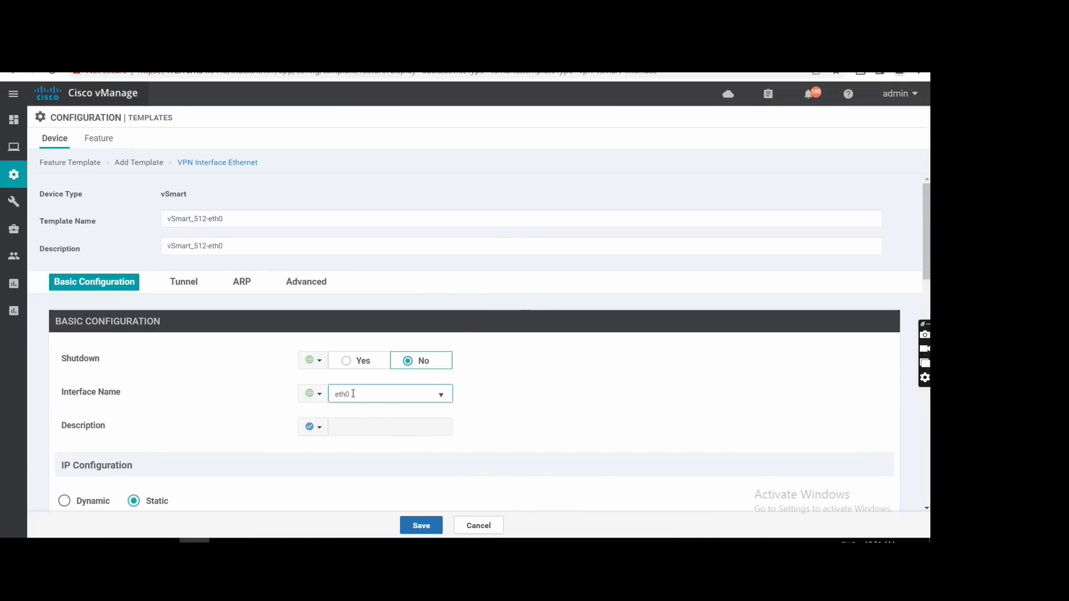
Set the interface description to a global value of Management Interface.
scroll(351, 392, down, 3)
click(307, 284)
click(337, 301)
click(351, 280)
text(Mana)
click(404, 313)
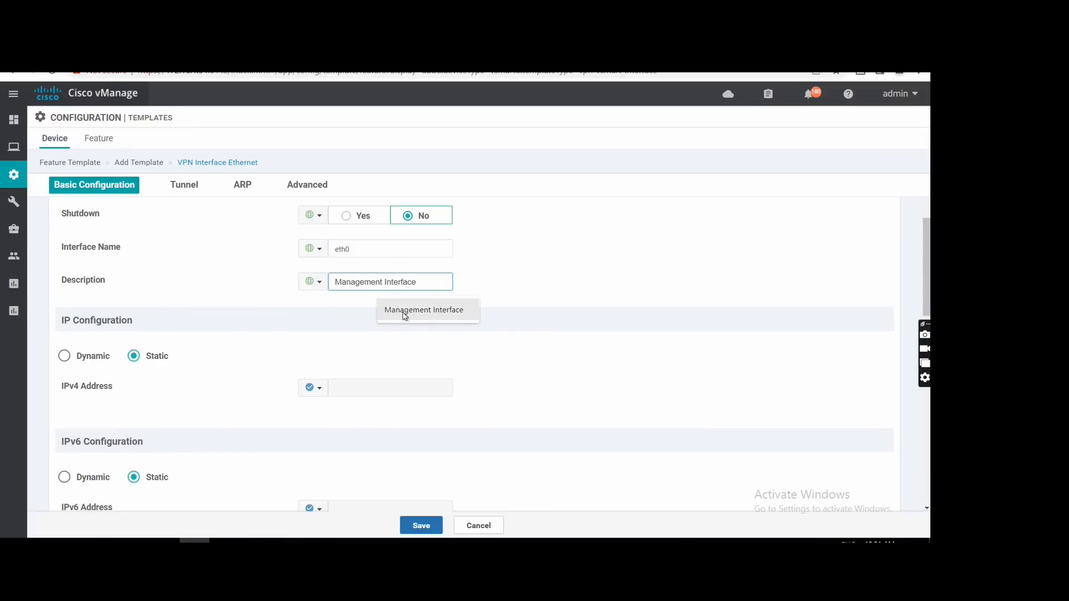
Make the interface's IPv4 configuration Dynamic and save the VPN interface template.
click(64, 357)
scroll(327, 358, down, 3)
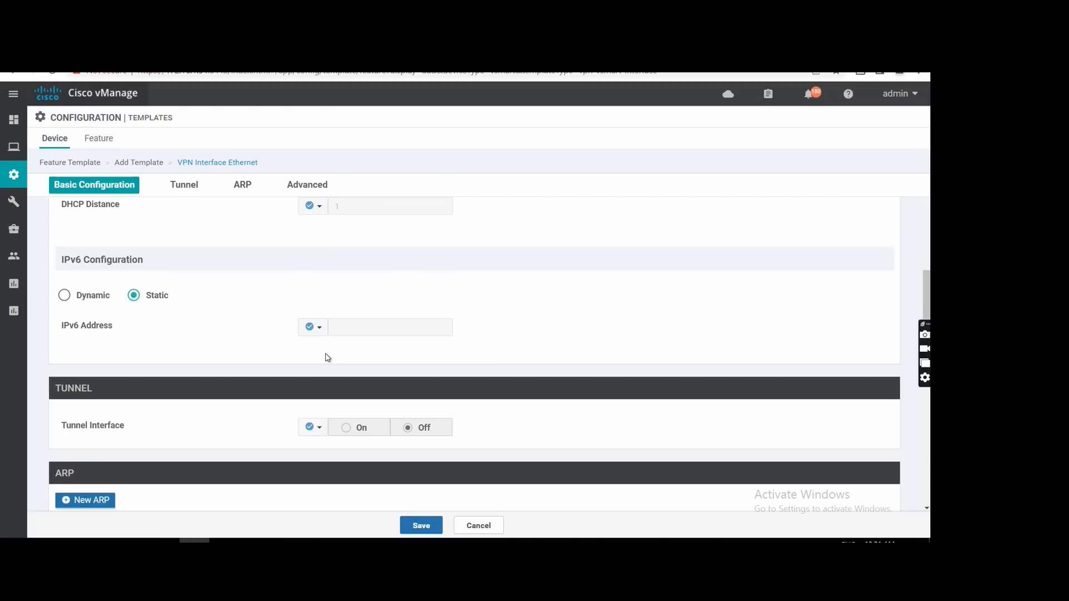
scroll(328, 358, down, 3)
click(416, 526)
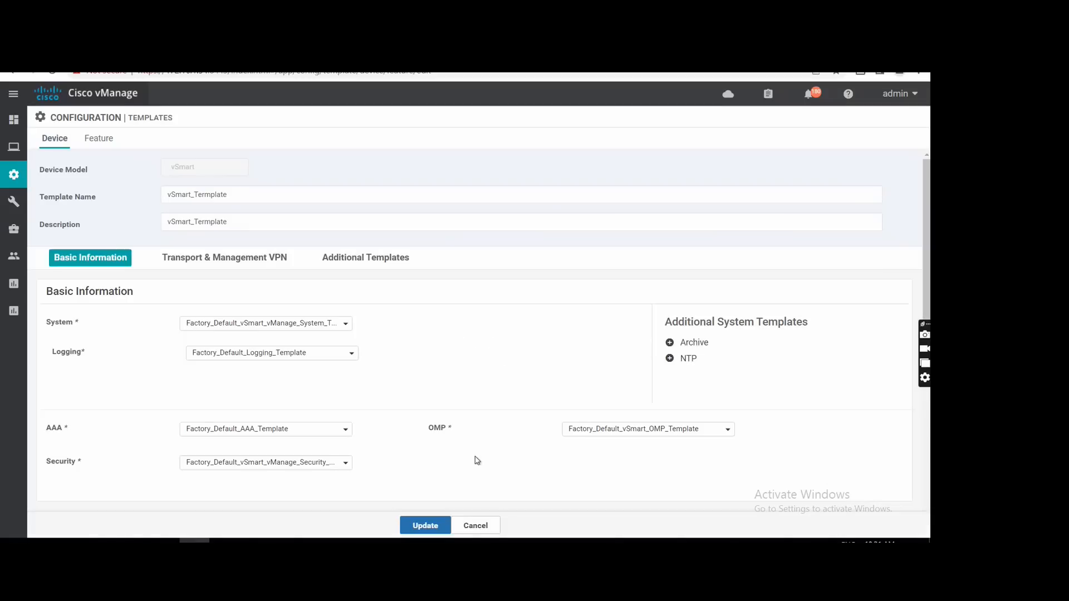
Update the vSmart_Termplate device template, push its configuration to vSmart-Trainer and expand the task's log.
click(429, 528)
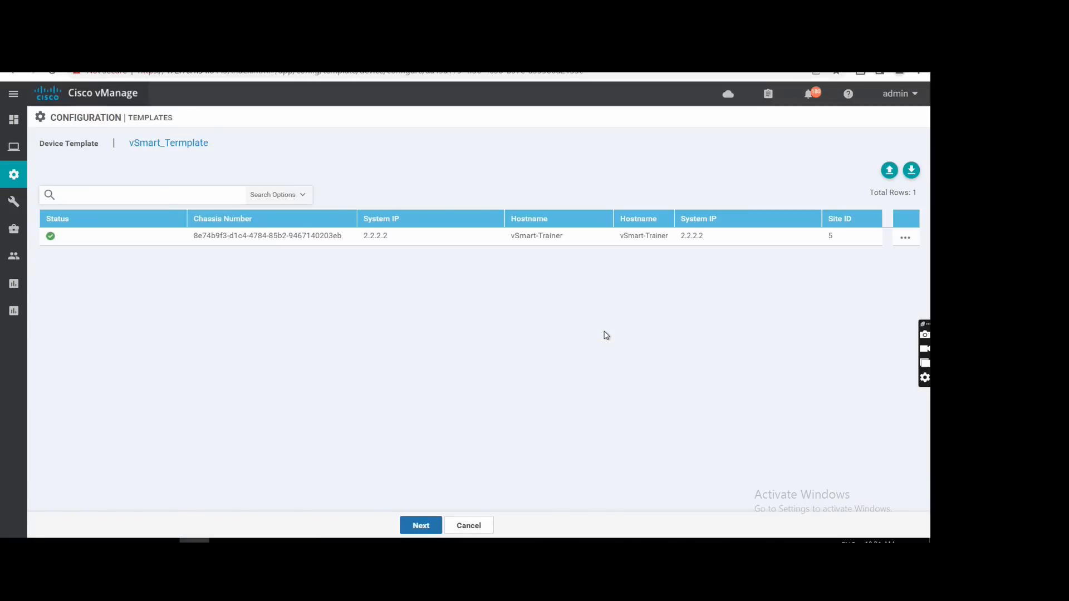
click(421, 526)
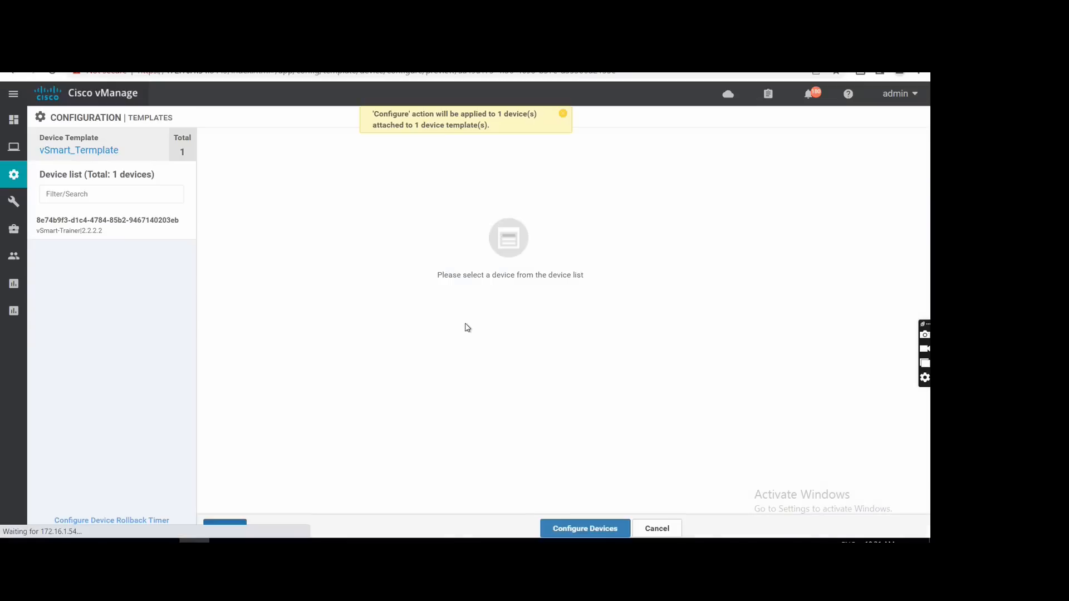
click(569, 529)
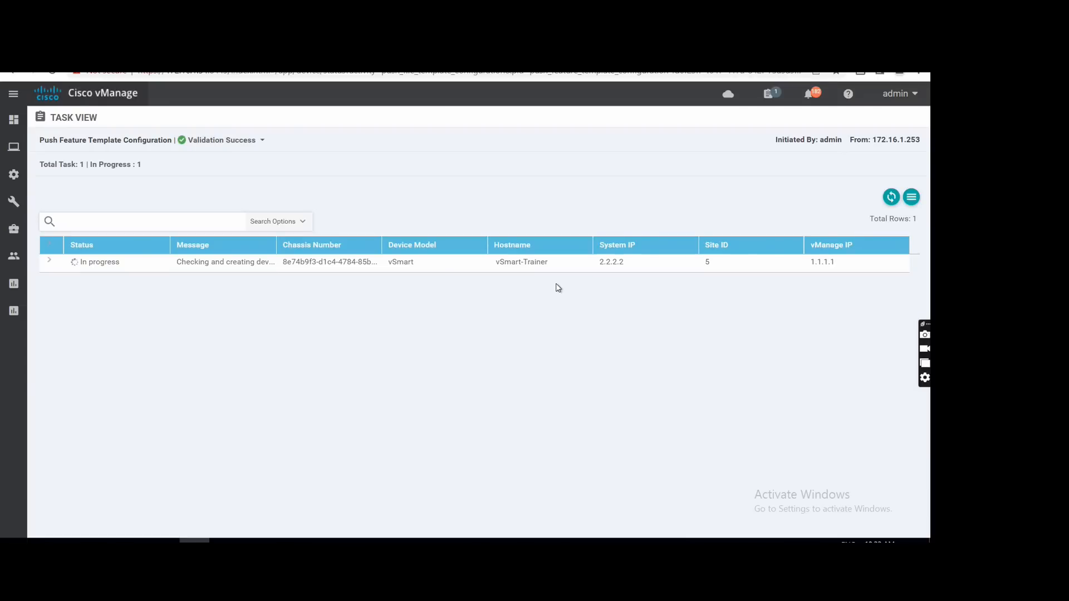
click(55, 266)
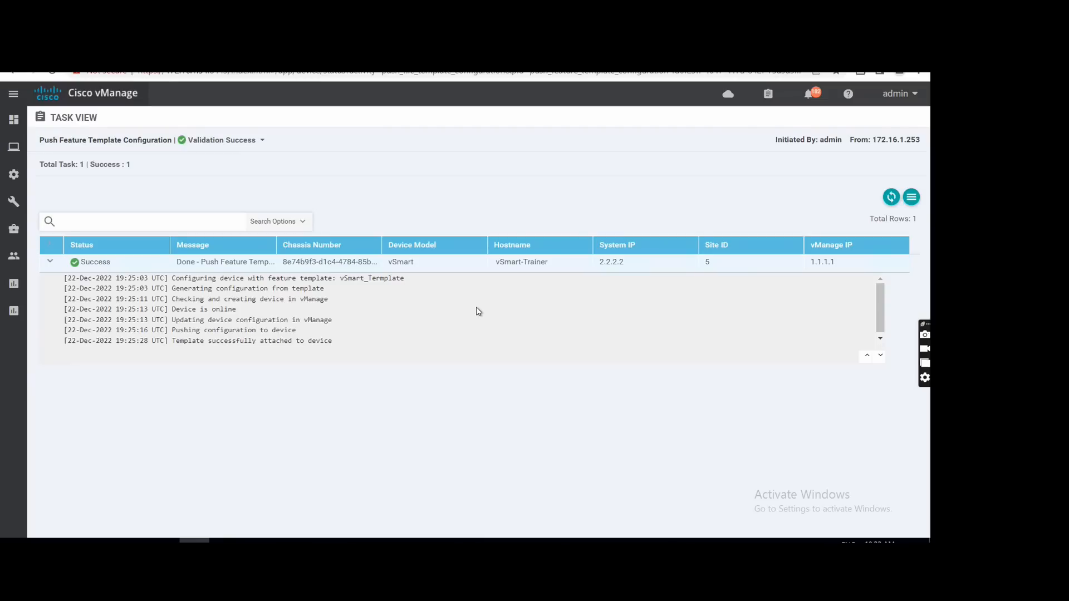
Return to the configuration templates and check the device template list for vSmart_Termplate's status.
mouse_move(10, 165)
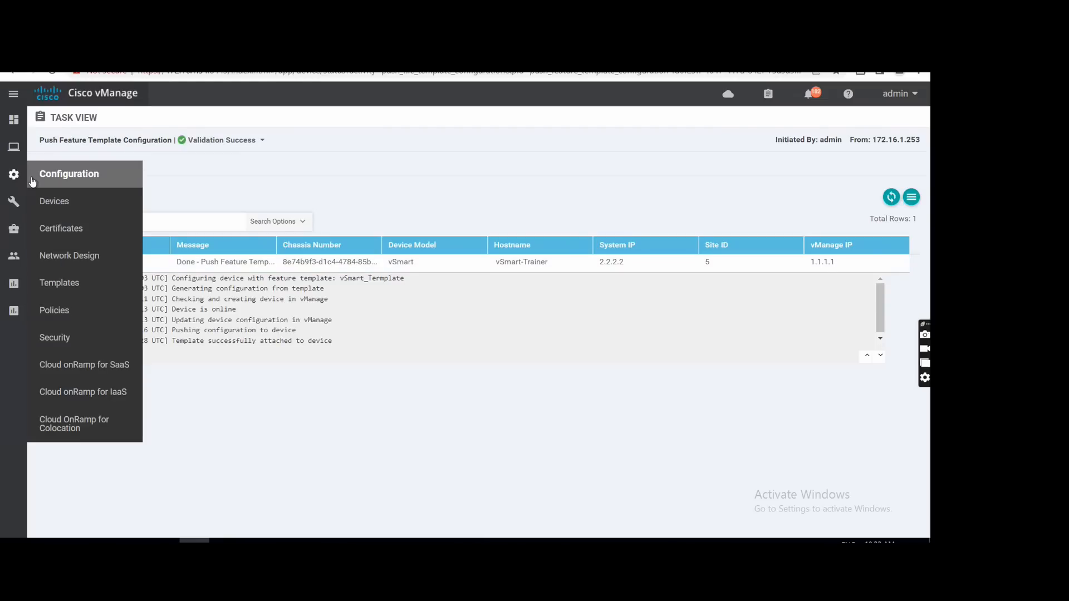
click(63, 285)
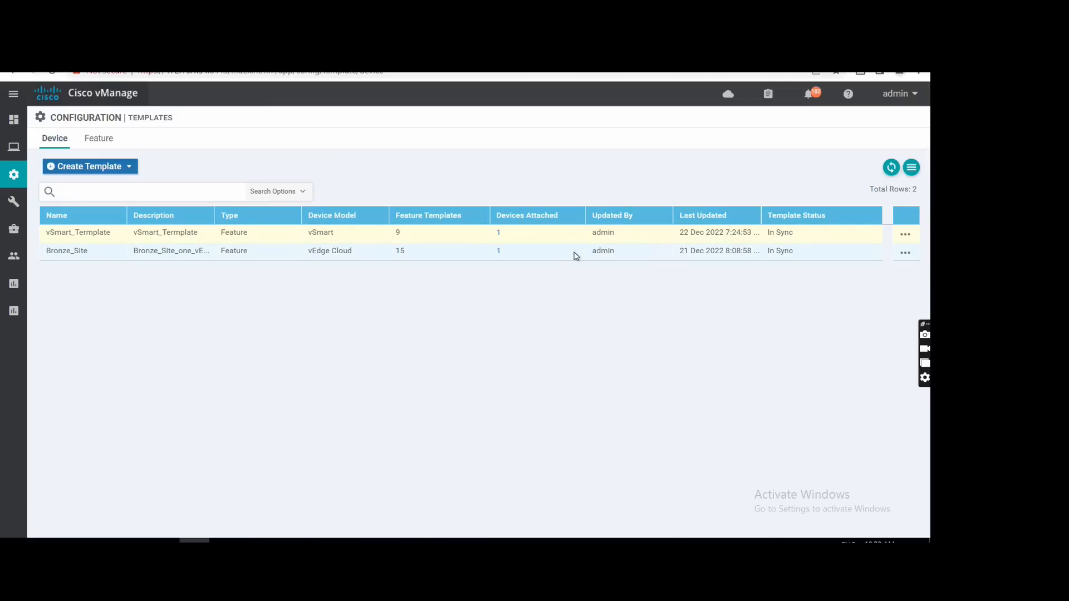
mouse_move(14, 174)
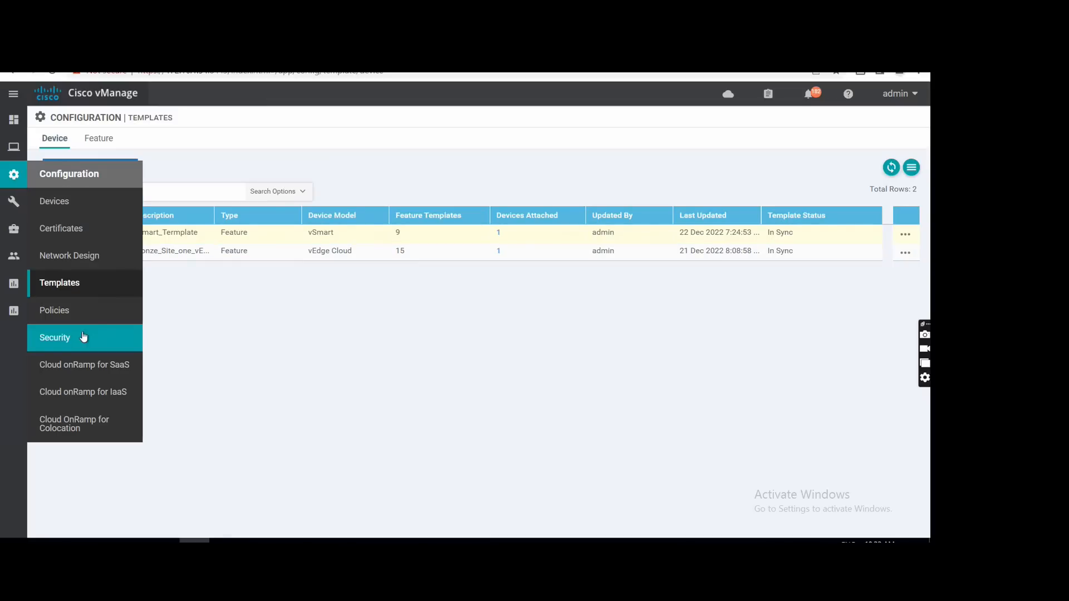